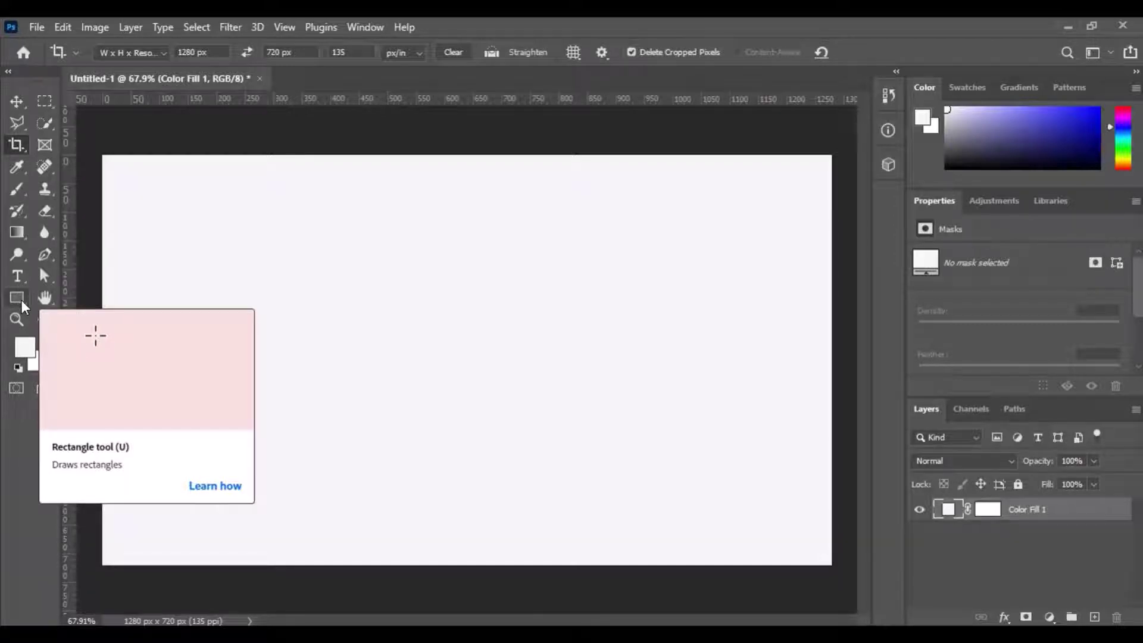
# Draw a square of about 384 × 384 px with the Rectangle tool, slightly left of the canvas centre.
pyautogui.click(20, 299)
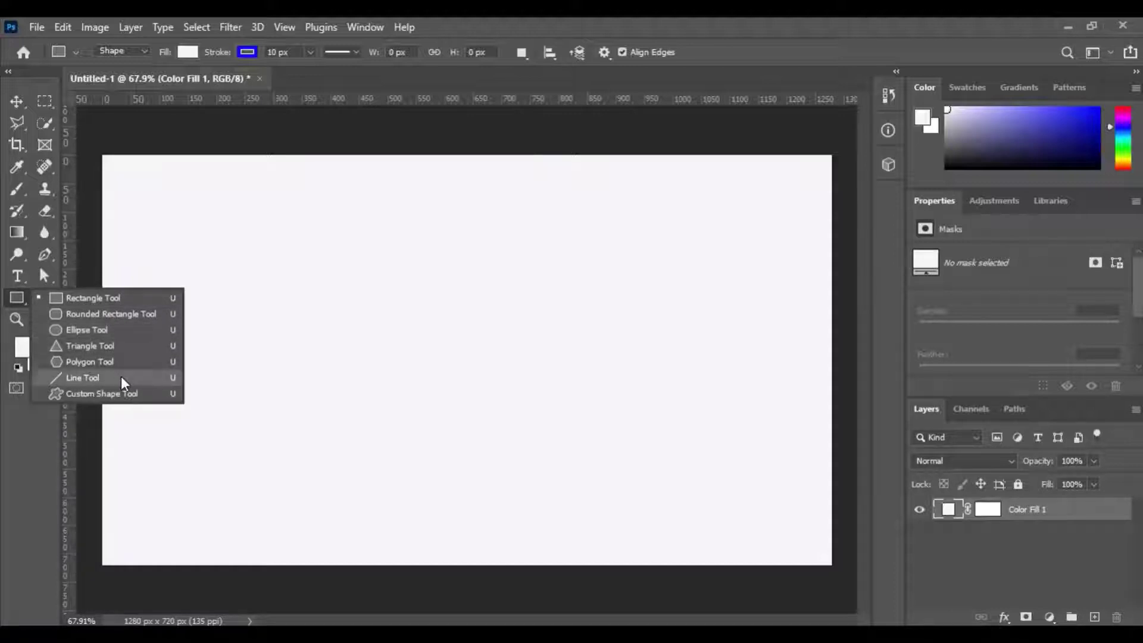
pyautogui.click(116, 298)
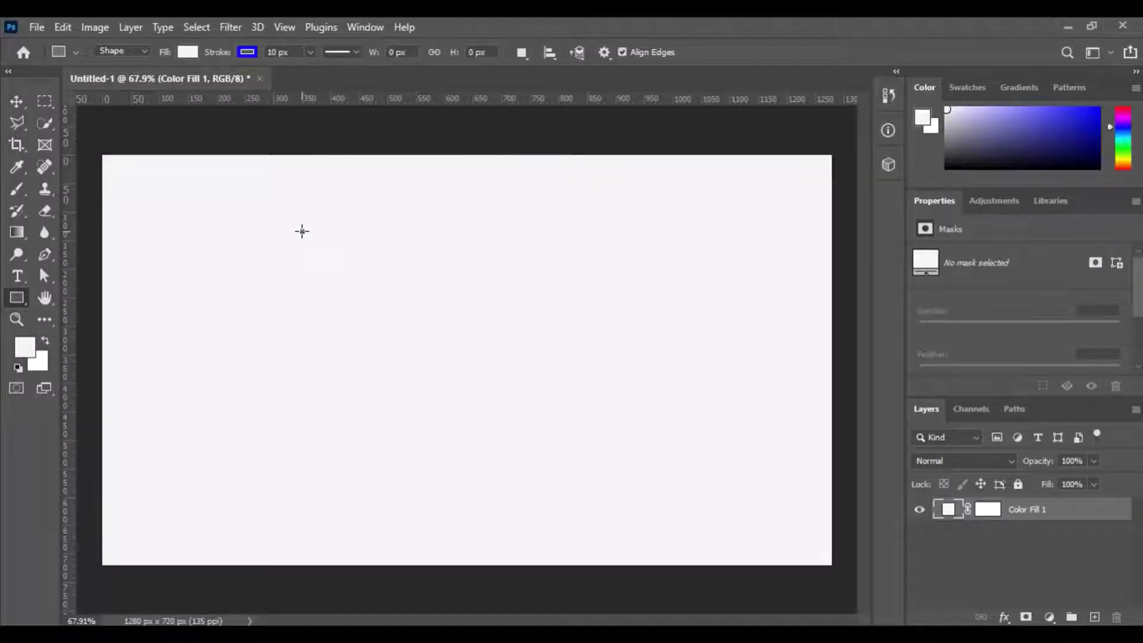
pyautogui.moveTo(301, 232); pyautogui.dragTo(447, 349)
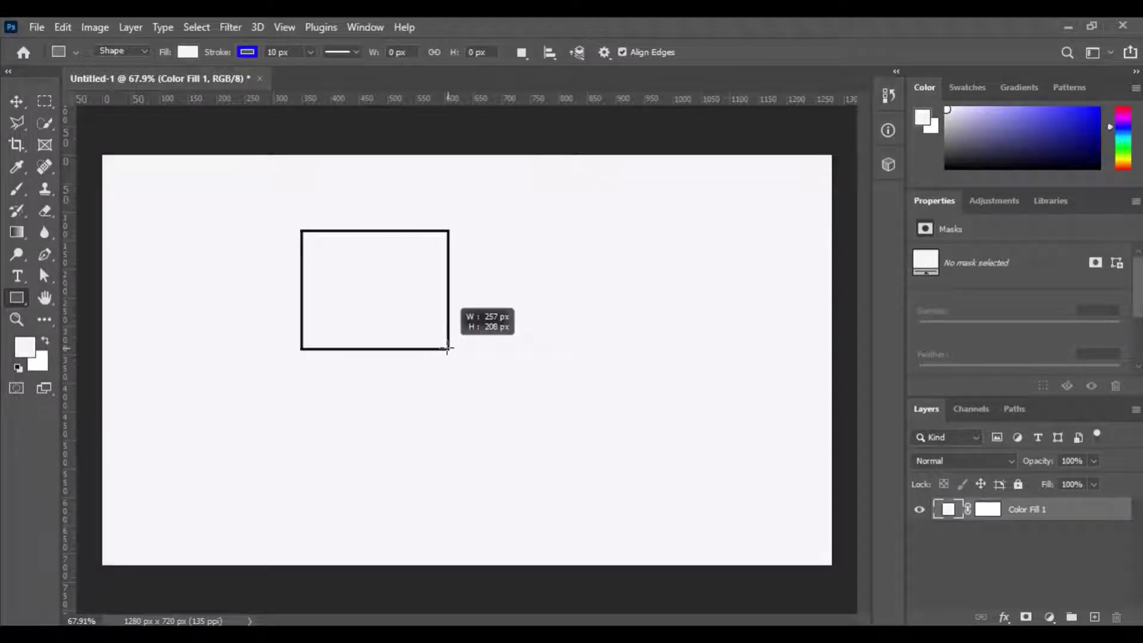
pyautogui.moveTo(447, 349)
pyautogui.mouseDown()
pyautogui.moveTo(391, 322)
pyautogui.moveTo(438, 385)
pyautogui.moveTo(541, 466)
pyautogui.moveTo(528, 341)
pyautogui.moveTo(487, 359)
pyautogui.moveTo(215, 273)
pyautogui.moveTo(357, 240)
pyautogui.moveTo(442, 454)
pyautogui.moveTo(437, 429)
pyautogui.moveTo(390, 464)
pyautogui.moveTo(439, 403)
pyautogui.moveTo(396, 412)
pyautogui.moveTo(513, 474)
pyautogui.moveTo(503, 447)
pyautogui.moveTo(526, 439)
pyautogui.moveTo(495, 398)
pyautogui.moveTo(565, 449)
pyautogui.mouseUp()
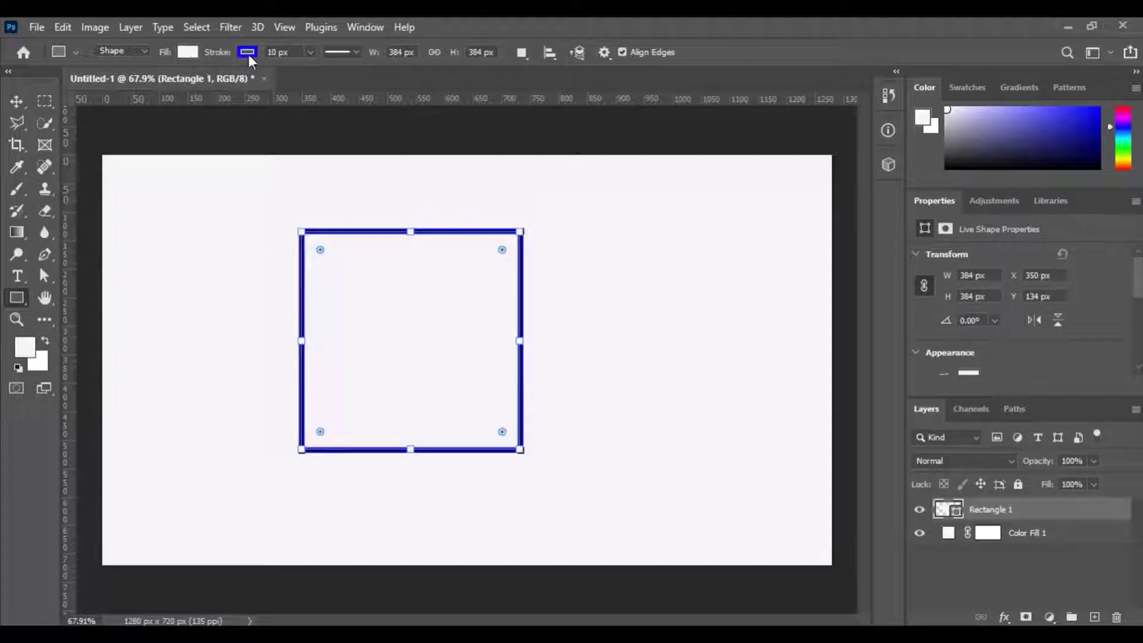
# Set the square's fill to no colour, keeping only its blue outline.
pyautogui.click(187, 51)
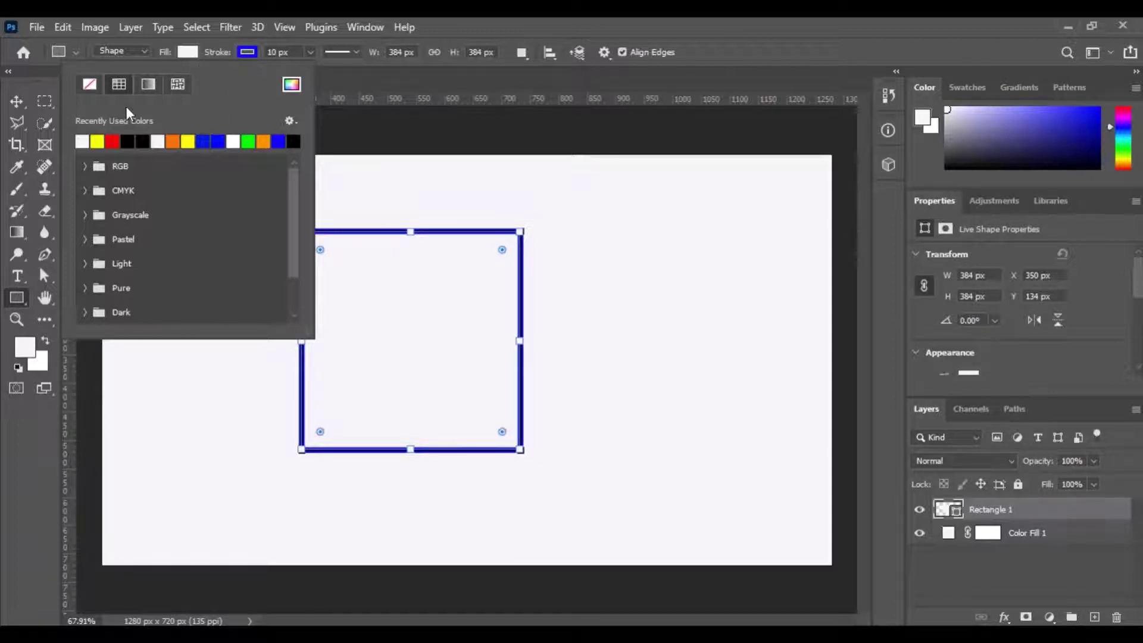
pyautogui.click(88, 85)
pyautogui.click(204, 52)
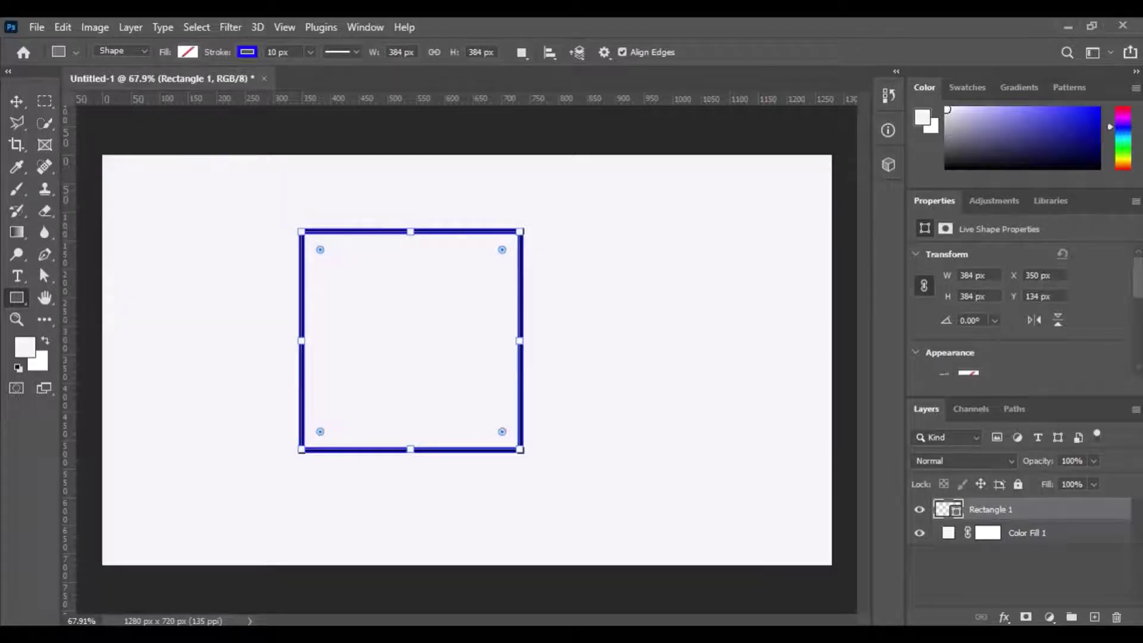
# Add a dark blue Solid Color fill layer and place it beneath the Rectangle 1 layer.
pyautogui.click(1049, 616)
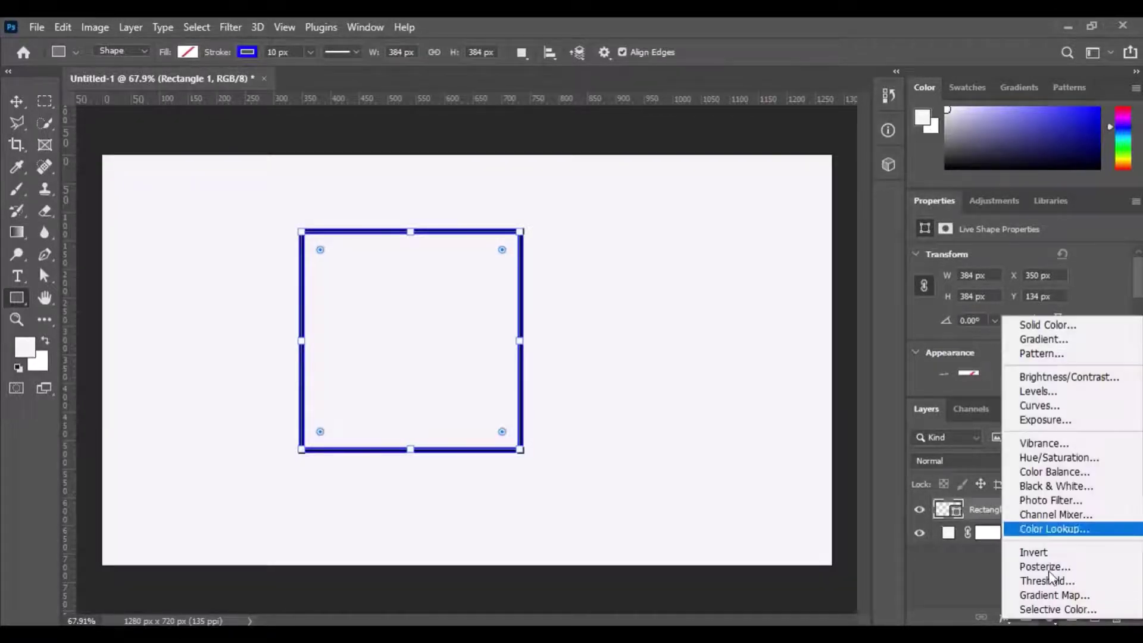
pyautogui.click(1033, 330)
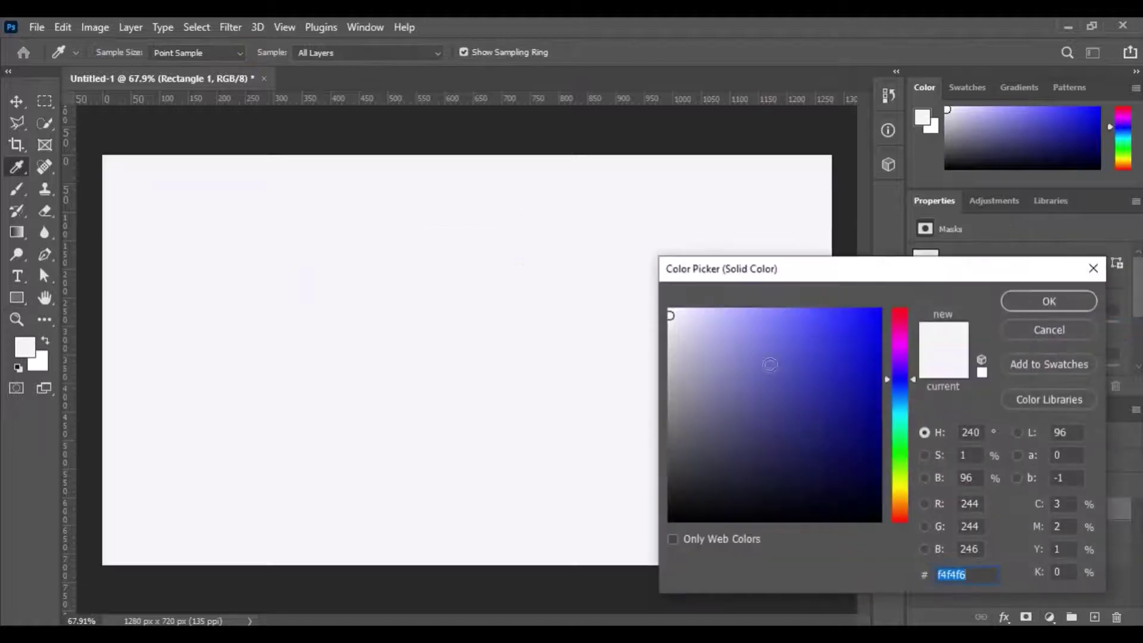
pyautogui.click(810, 396)
pyautogui.click(1062, 300)
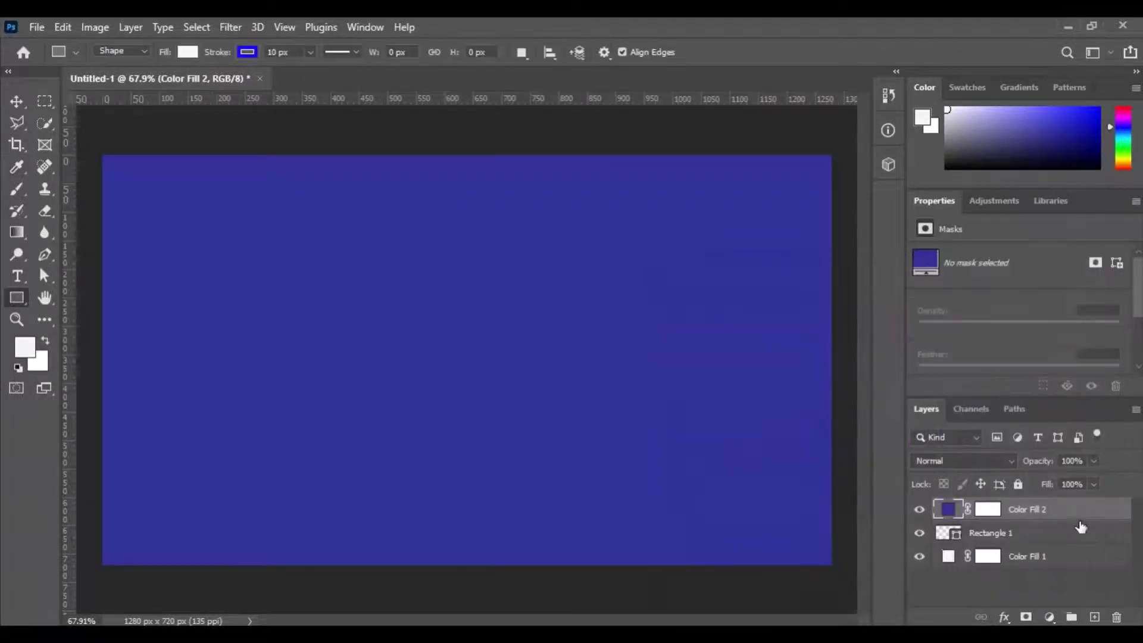
pyautogui.moveTo(1072, 511); pyautogui.dragTo(1054, 544)
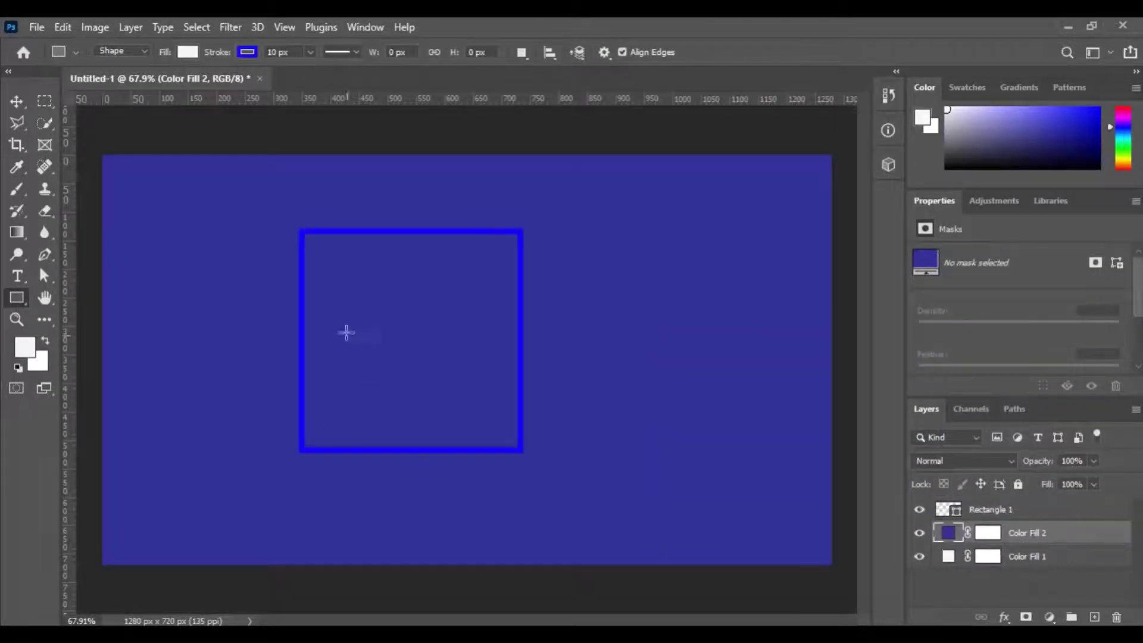
# Select the Rectangle 1 layer and fill the square with the recently used off-white.
pyautogui.click(189, 52)
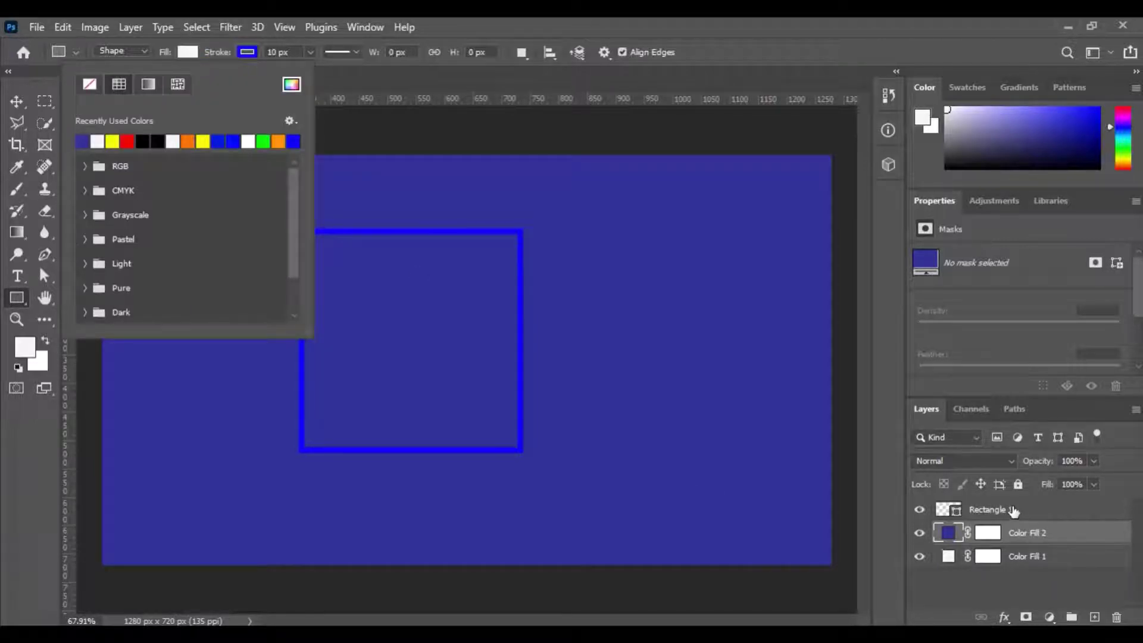
pyautogui.click(1020, 511)
pyautogui.click(188, 52)
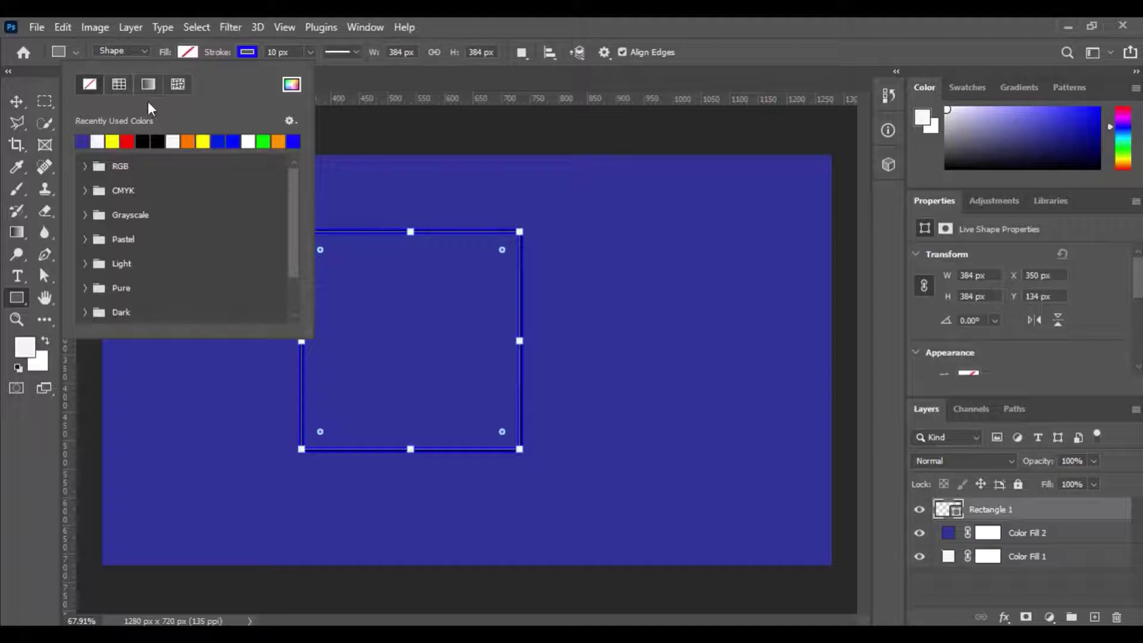
pyautogui.click(97, 141)
pyautogui.press('Return')
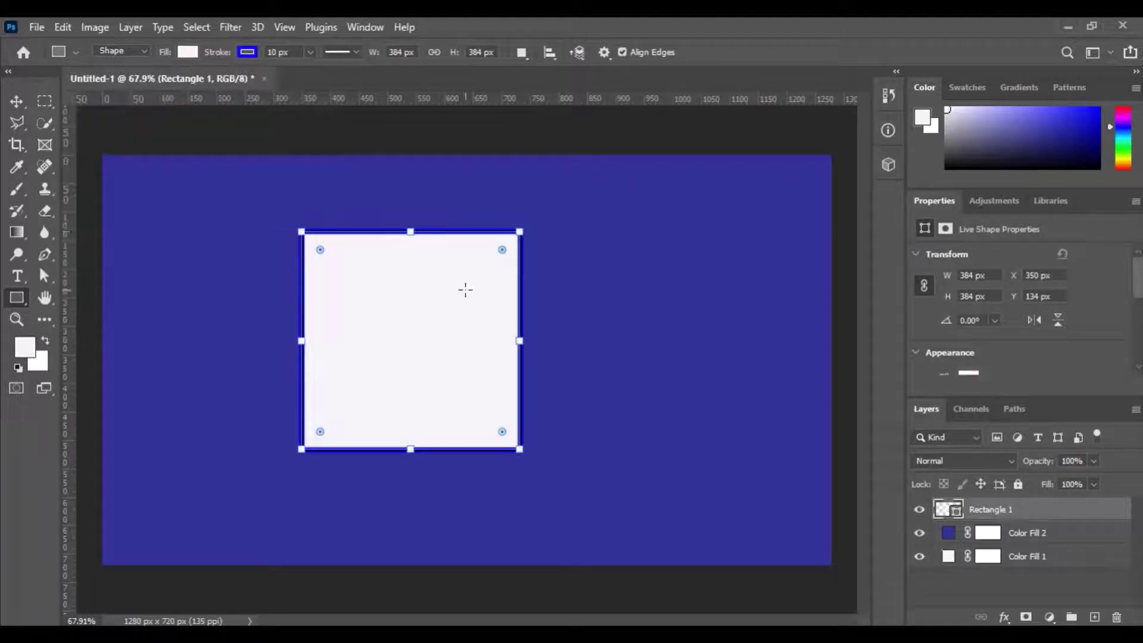
# Change the square's fill to red and its stroke to bright yellow using recently used colours.
pyautogui.click(187, 53)
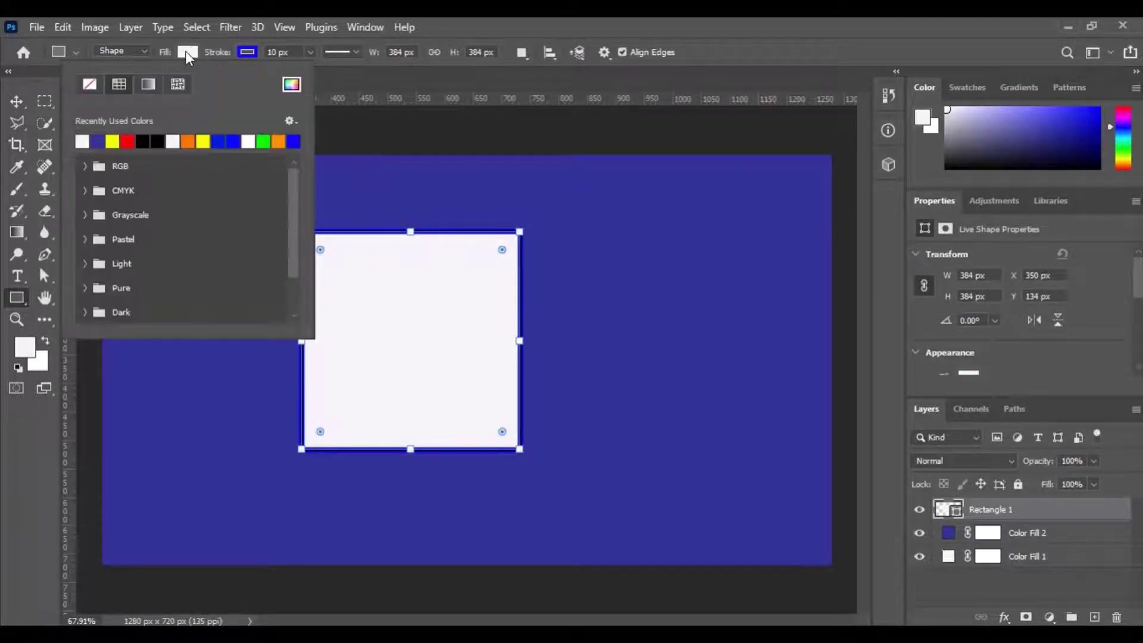
pyautogui.click(92, 83)
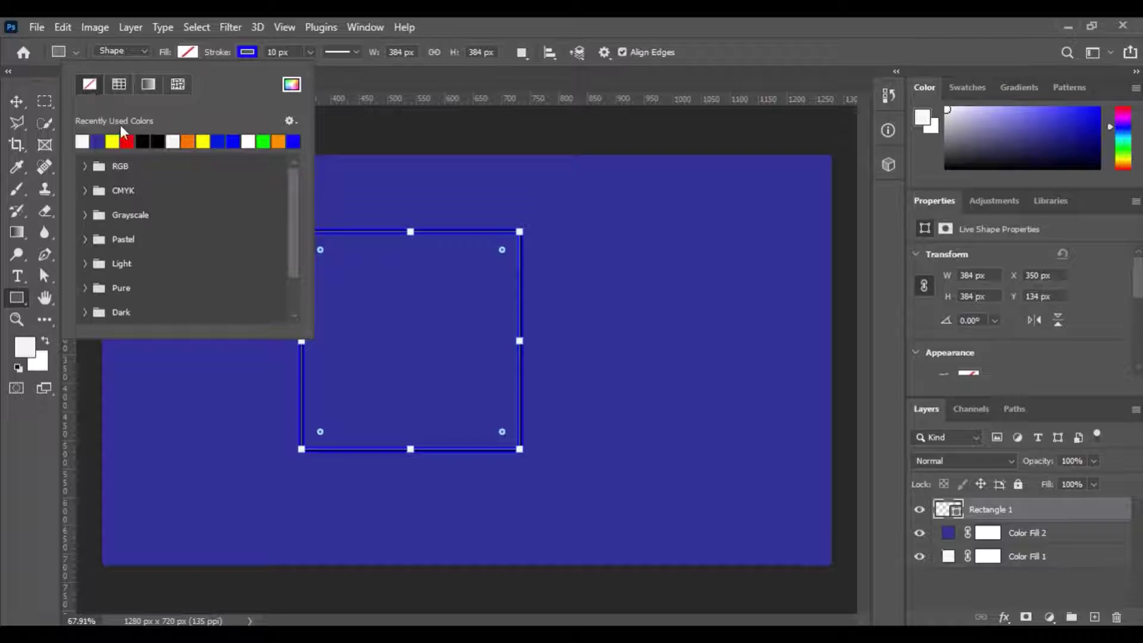
pyautogui.click(127, 141)
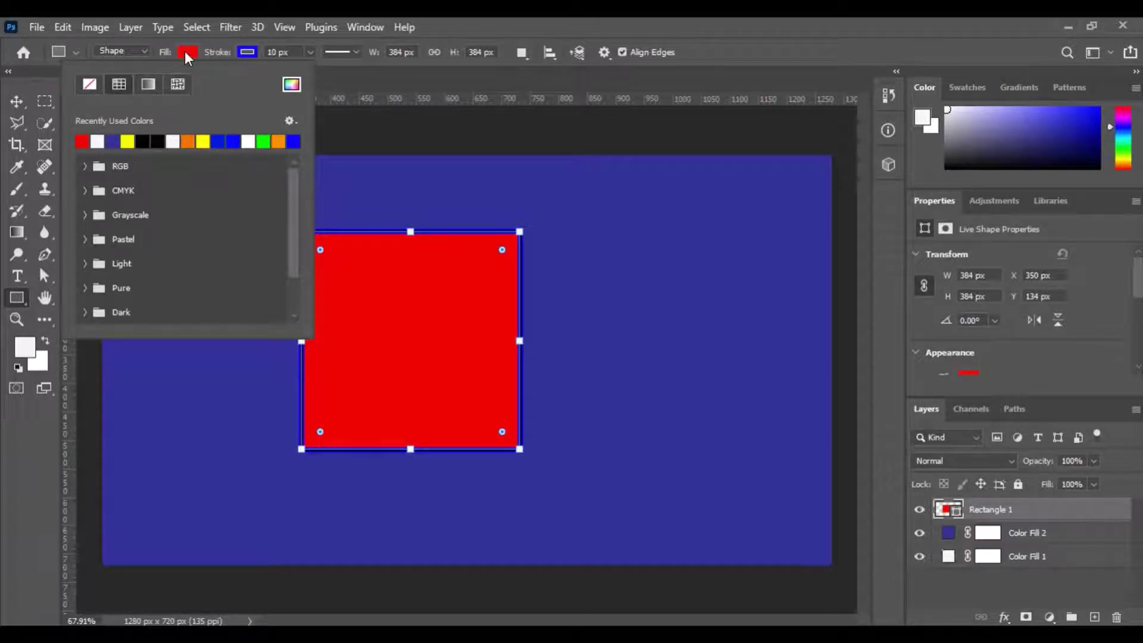
pyautogui.click(247, 52)
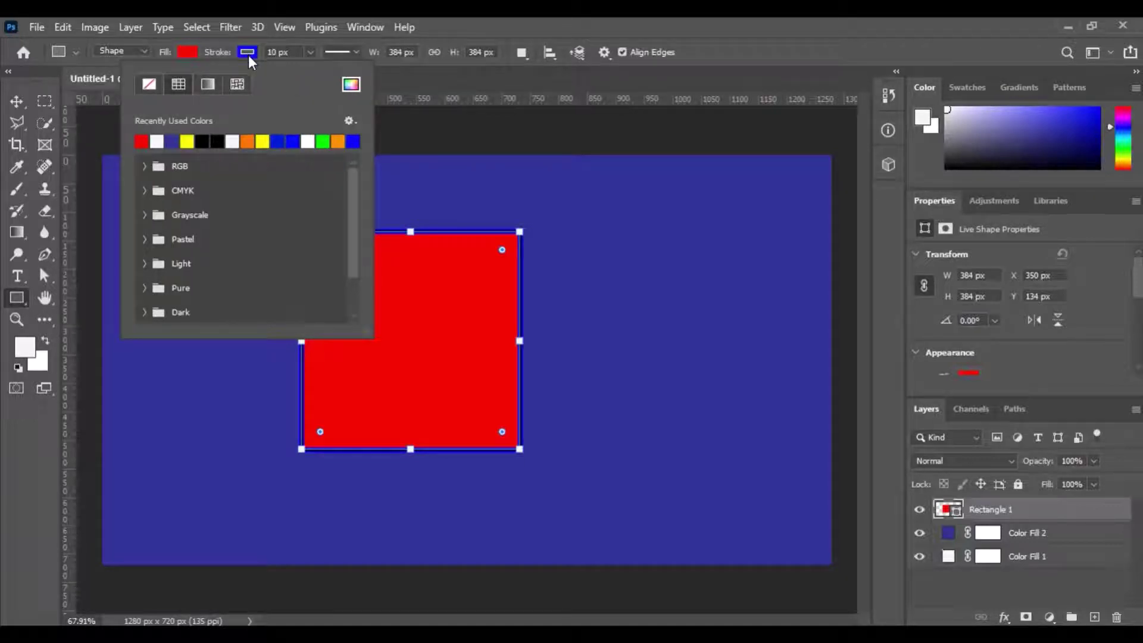
pyautogui.click(268, 141)
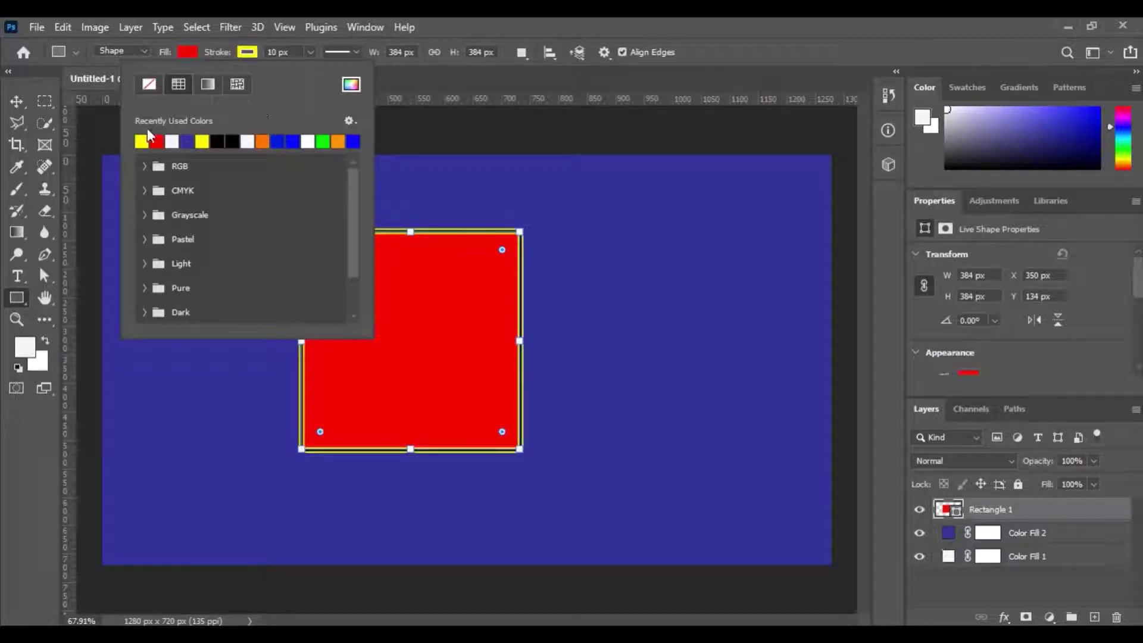
# Look through the RGB, CMYK and Grayscale swatch groups available for the square's stroke.
pyautogui.click(145, 166)
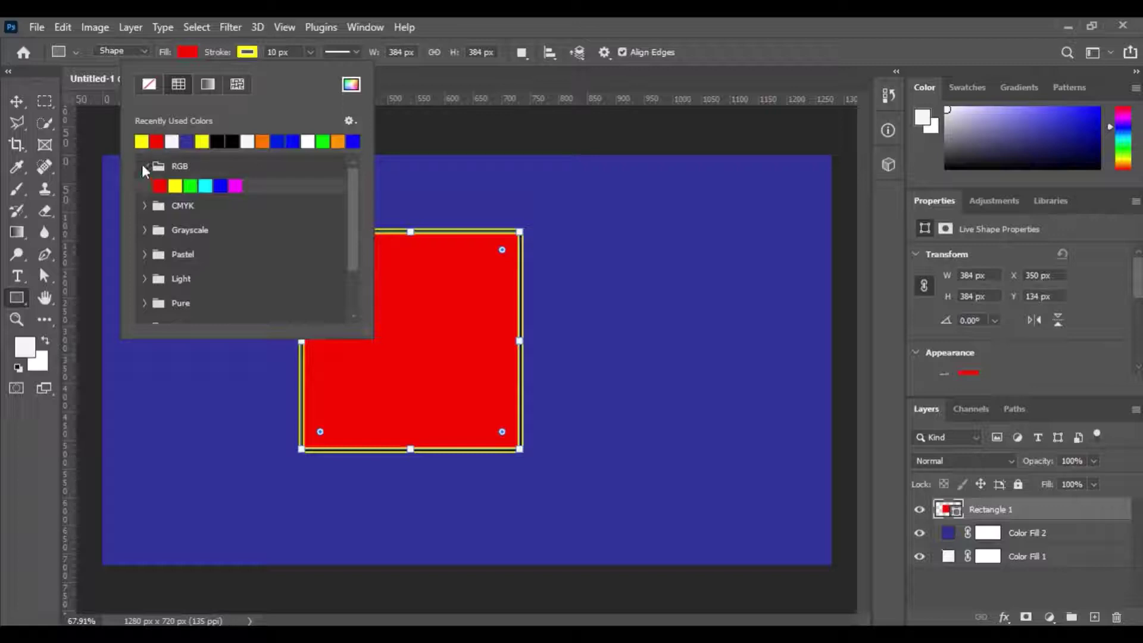
pyautogui.click(143, 166)
pyautogui.click(145, 190)
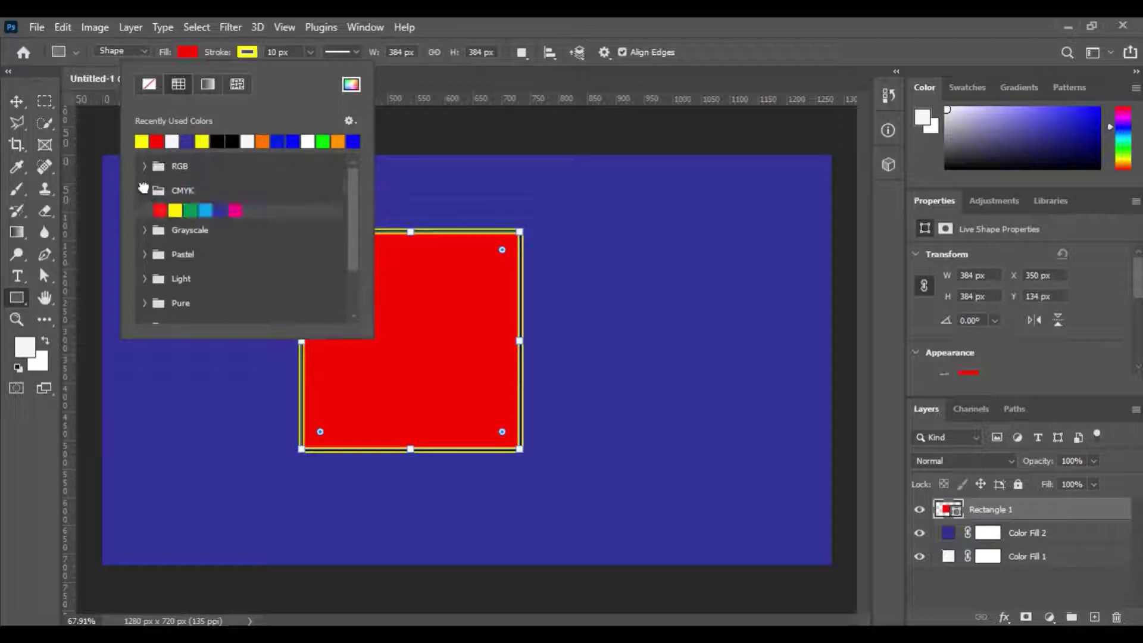
pyautogui.click(144, 191)
pyautogui.click(144, 214)
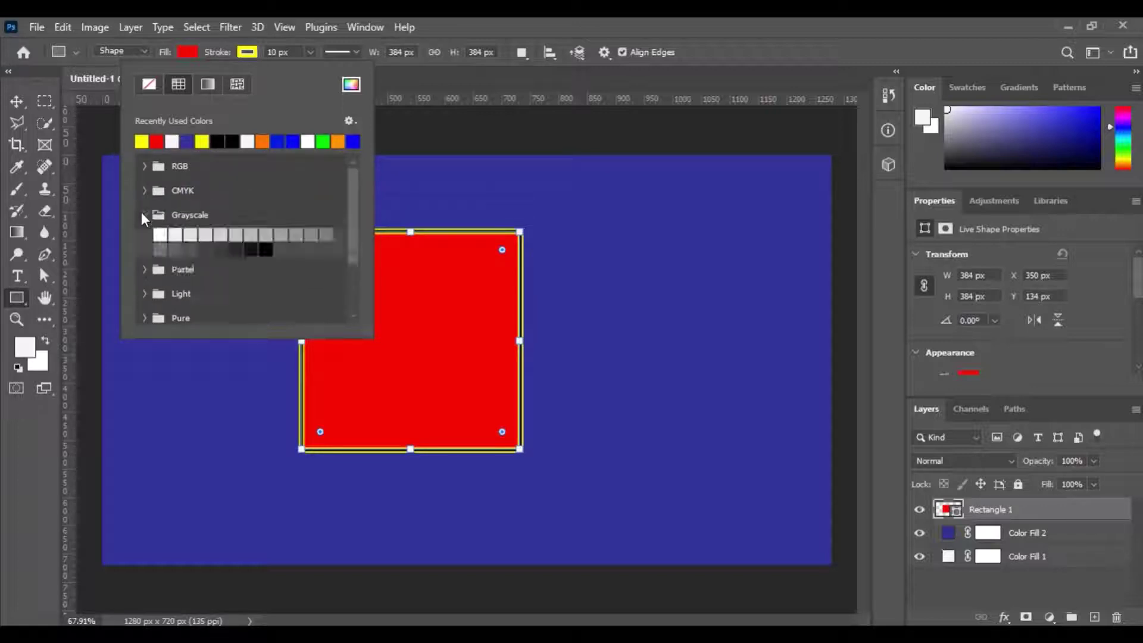
pyautogui.click(145, 215)
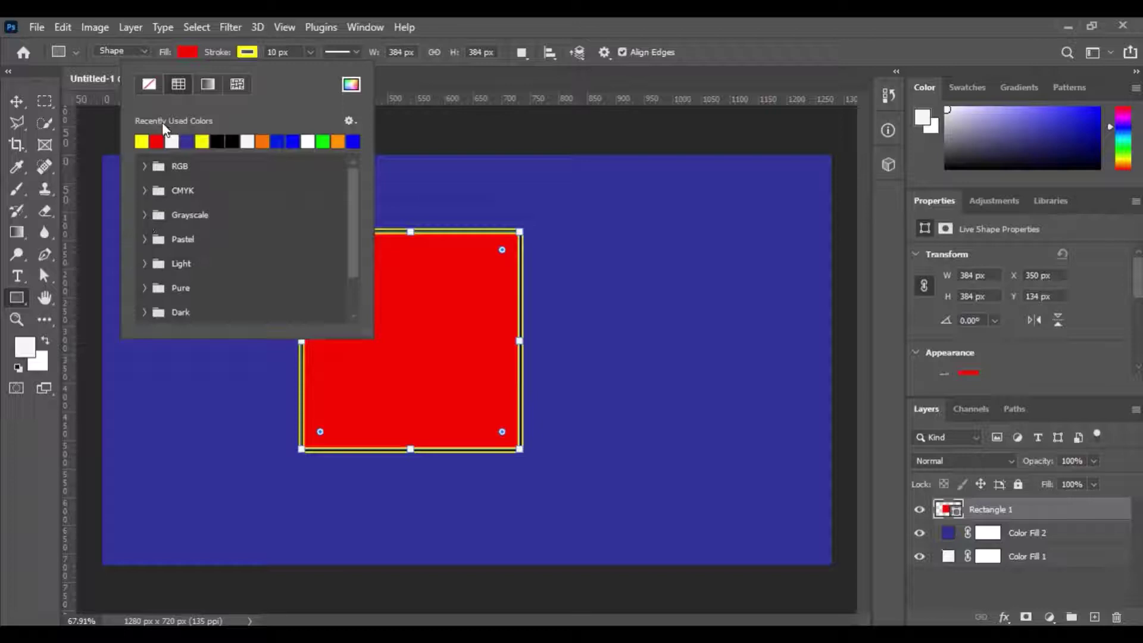
# Give the square's stroke a custom muted yellow from the Color Picker and deselect its path.
pyautogui.click(350, 84)
pyautogui.click(754, 371)
pyautogui.moveTo(754, 371)
pyautogui.mouseDown()
pyautogui.moveTo(796, 370)
pyautogui.moveTo(809, 348)
pyautogui.mouseUp()
pyautogui.click(1061, 303)
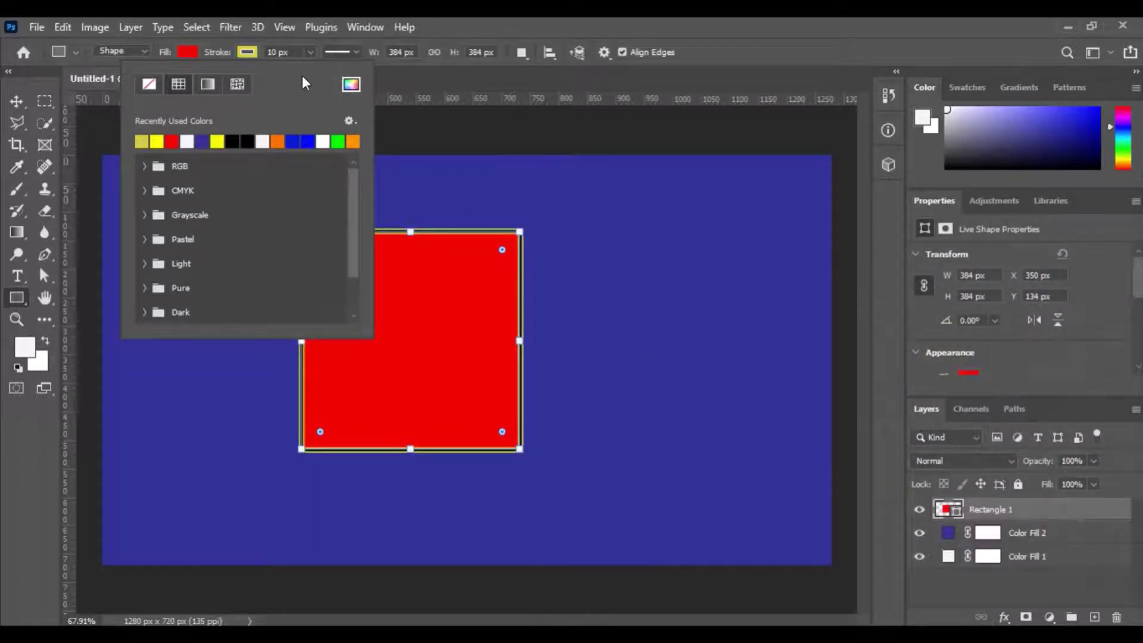
pyautogui.click(244, 53)
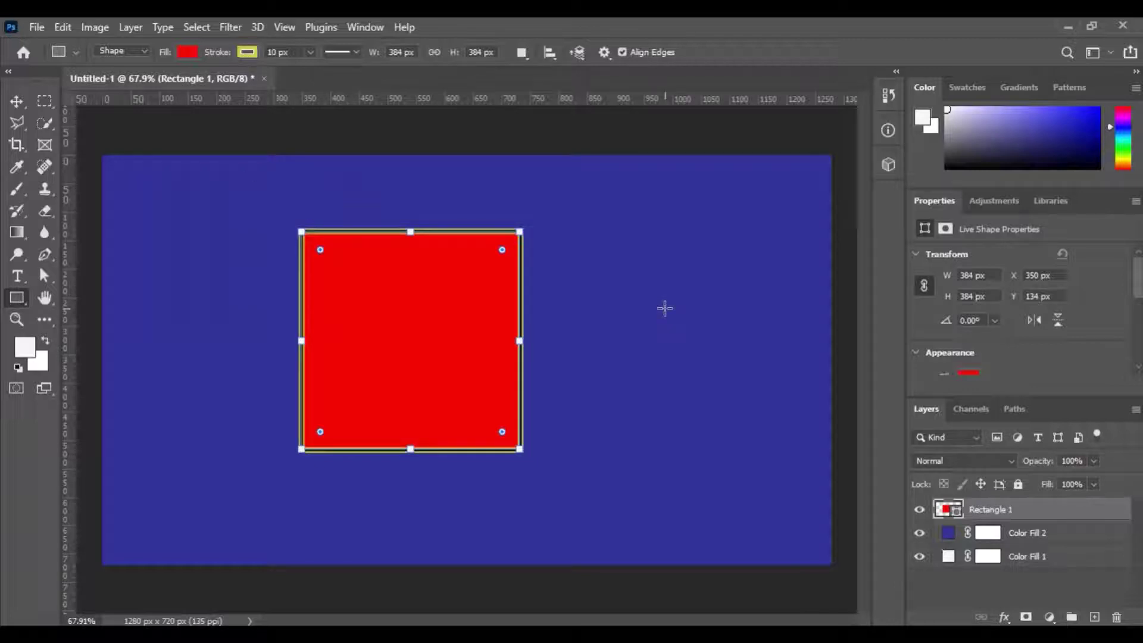
pyautogui.press('Return')
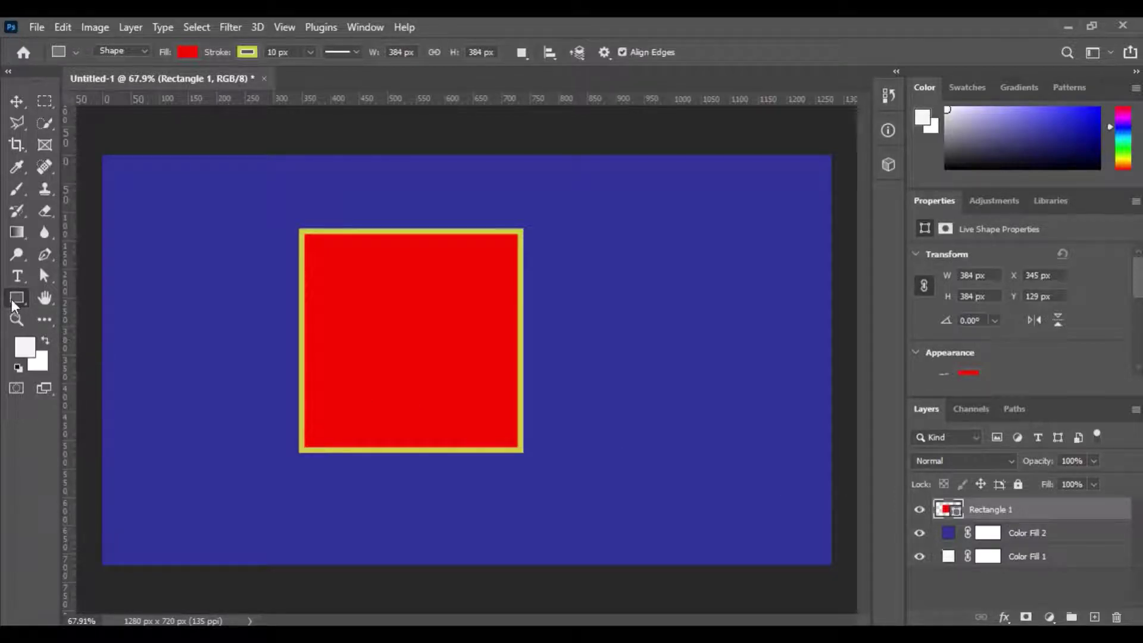
# Reselect the square's path and change its fill to orange with the Rectangle tool active.
pyautogui.click(44, 277)
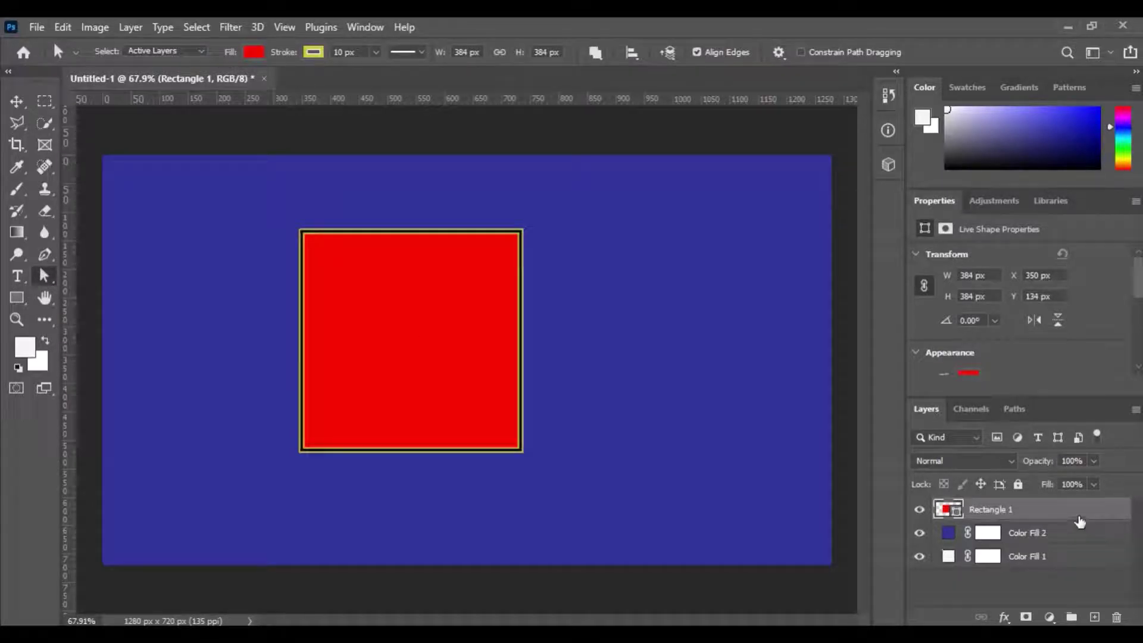
pyautogui.click(418, 286)
pyautogui.click(18, 277)
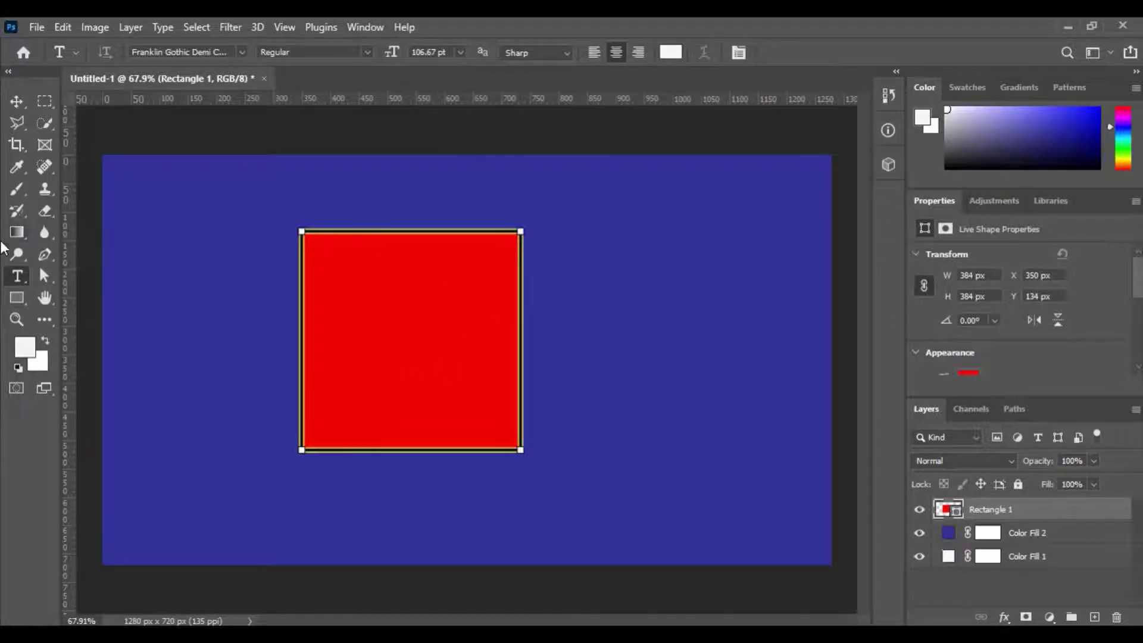
pyautogui.click(15, 296)
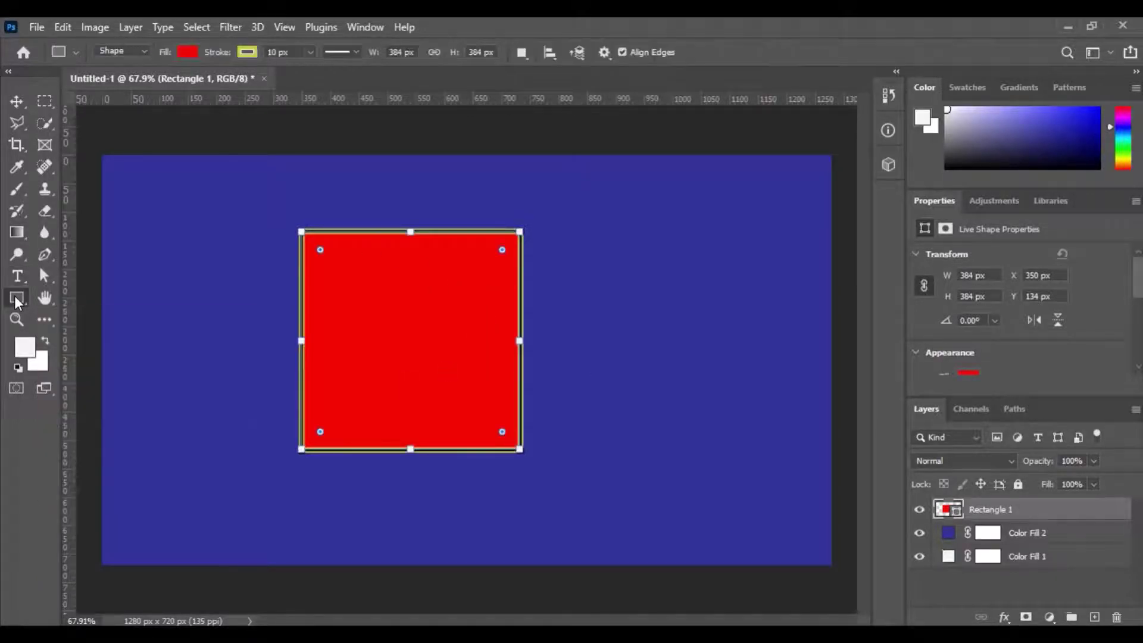
pyautogui.click(186, 52)
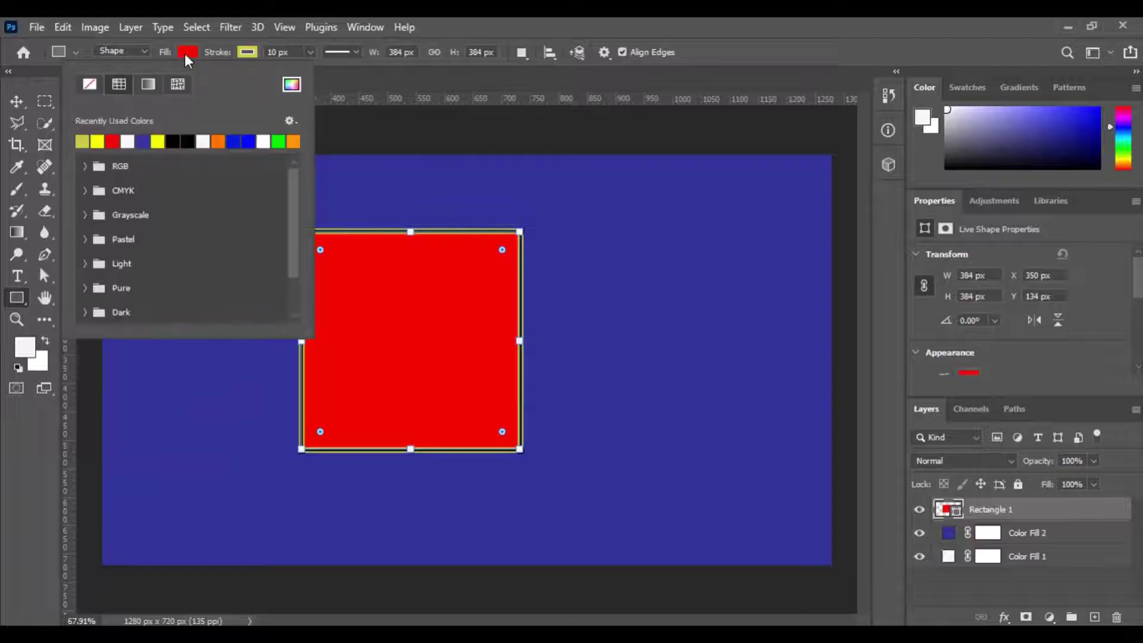
pyautogui.click(218, 140)
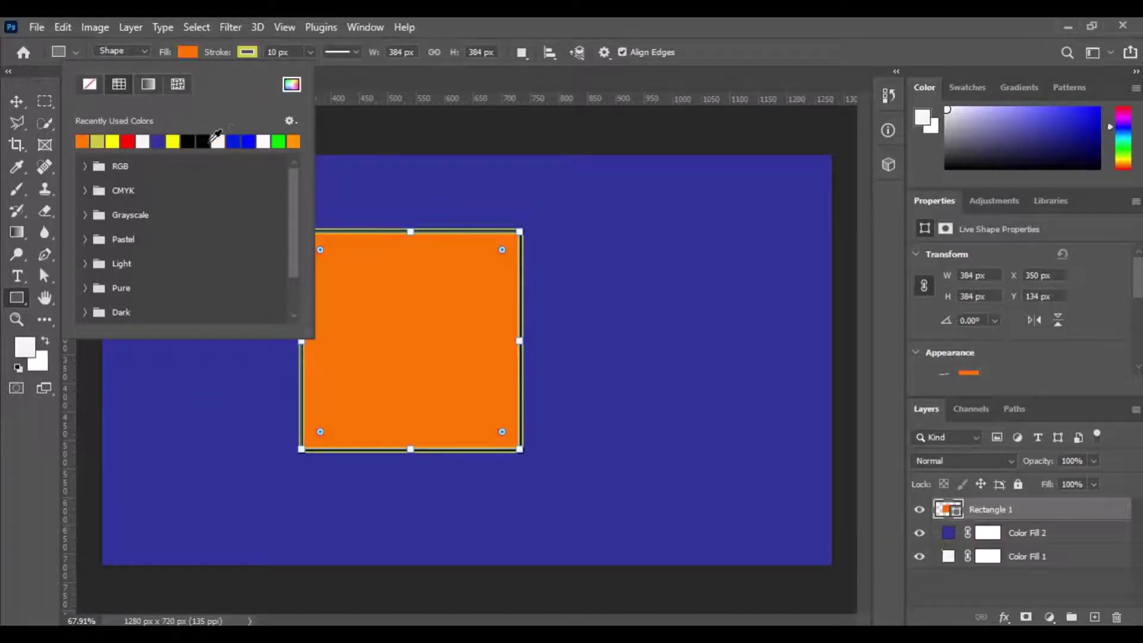
pyautogui.click(195, 49)
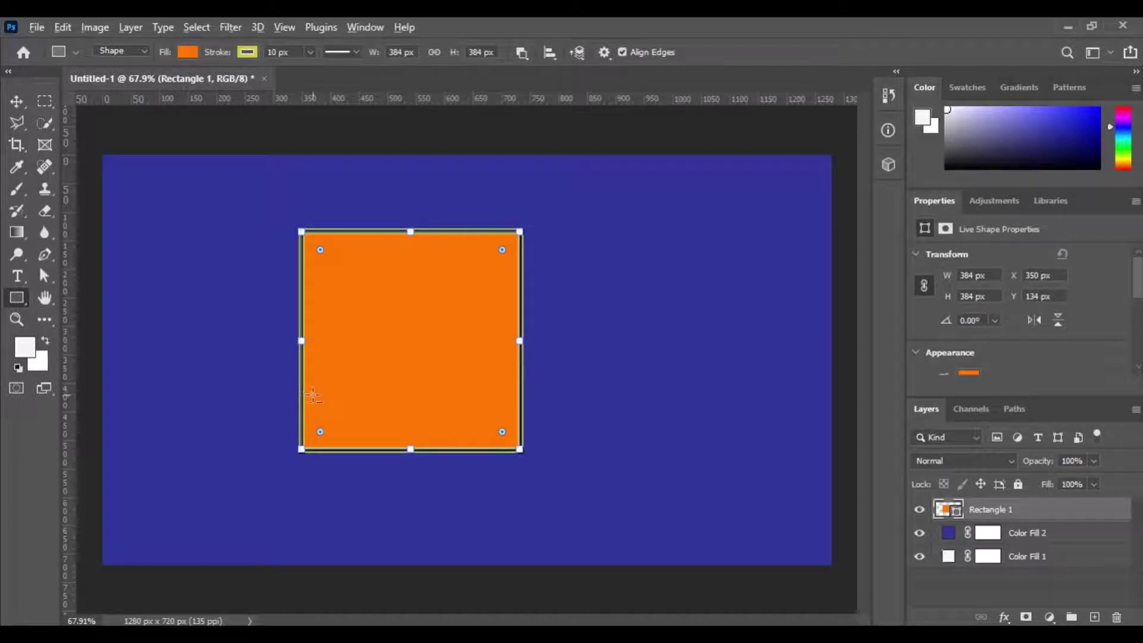
# Increase the stroke width of the orange square to about 30.66 px.
pyautogui.scroll(5, 292, 394)
pyautogui.scroll(1, 293, 394)
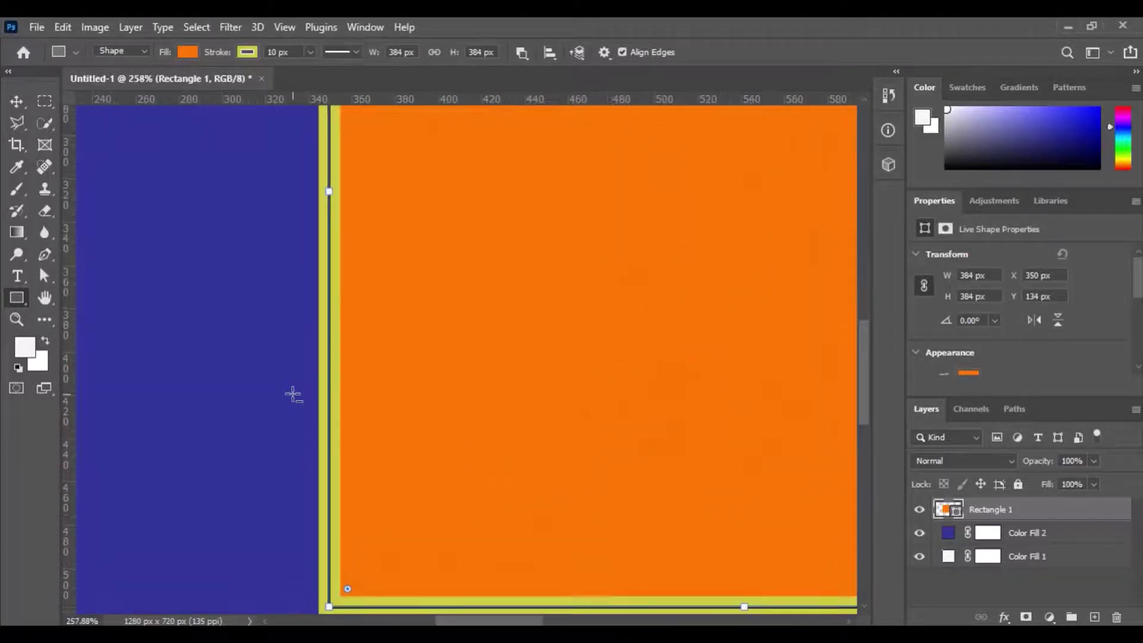
pyautogui.scroll(-3, 372, 400)
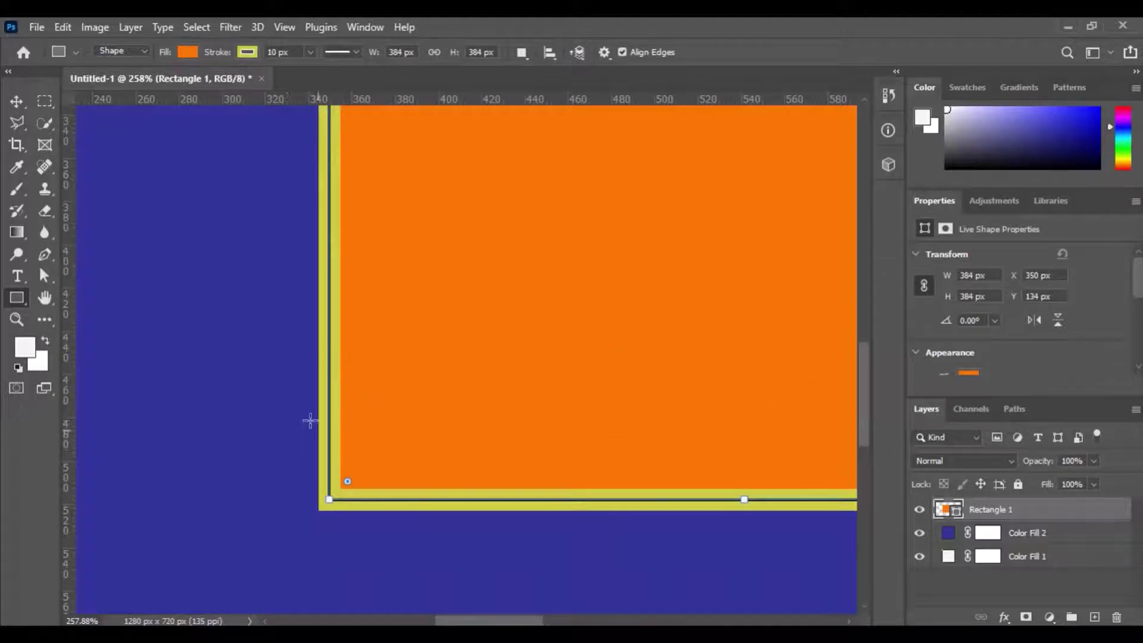
pyautogui.click(310, 52)
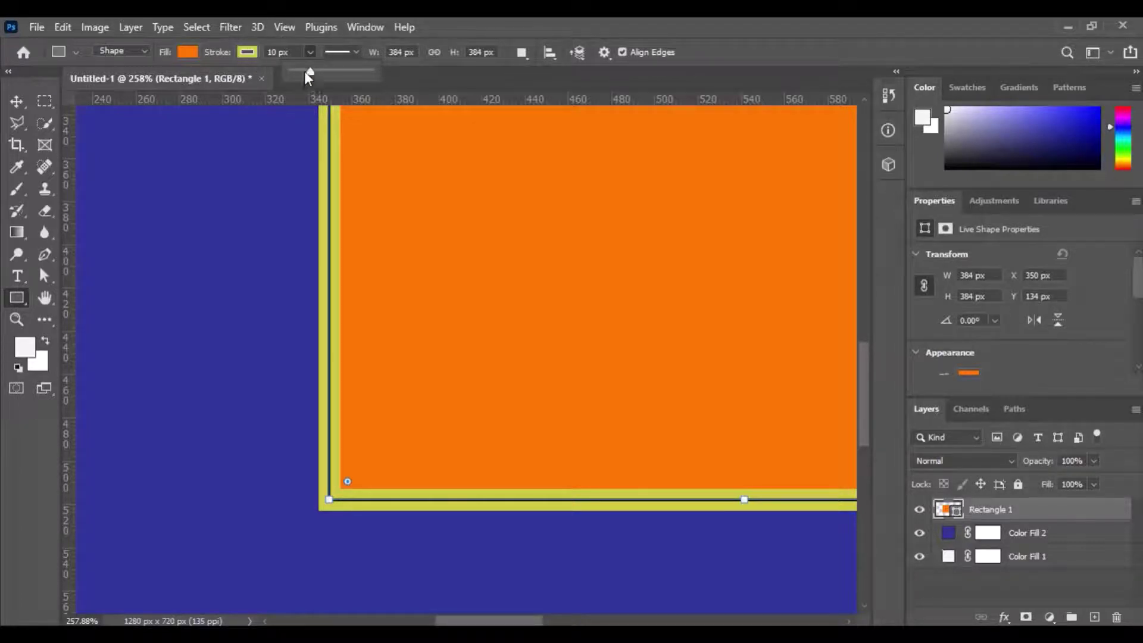
pyautogui.moveTo(308, 72); pyautogui.dragTo(324, 73)
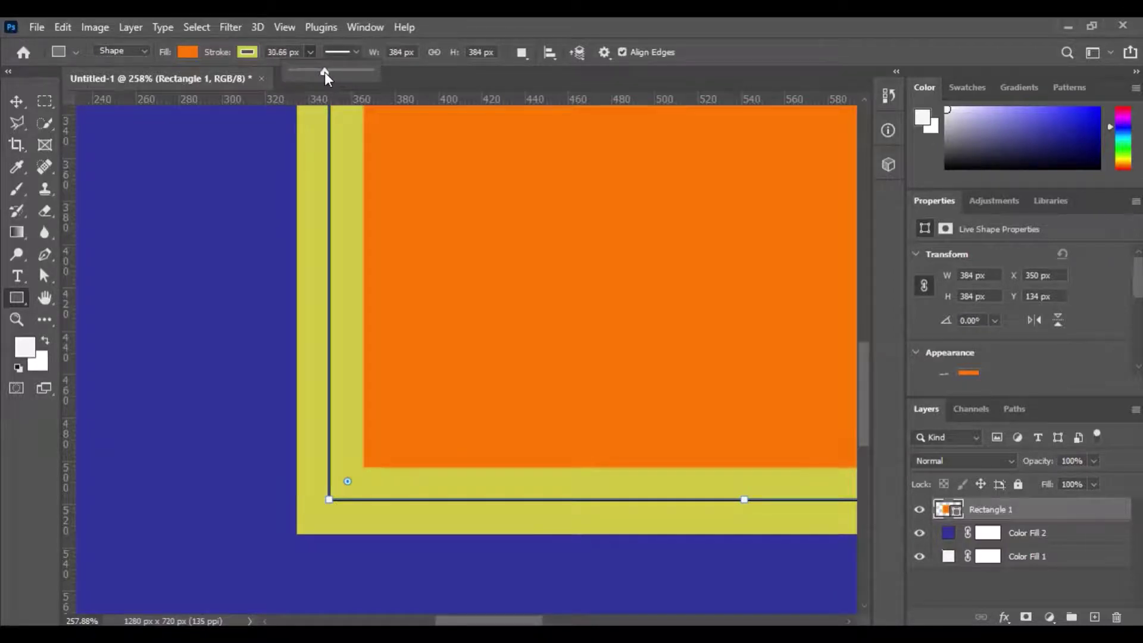
pyautogui.click(310, 52)
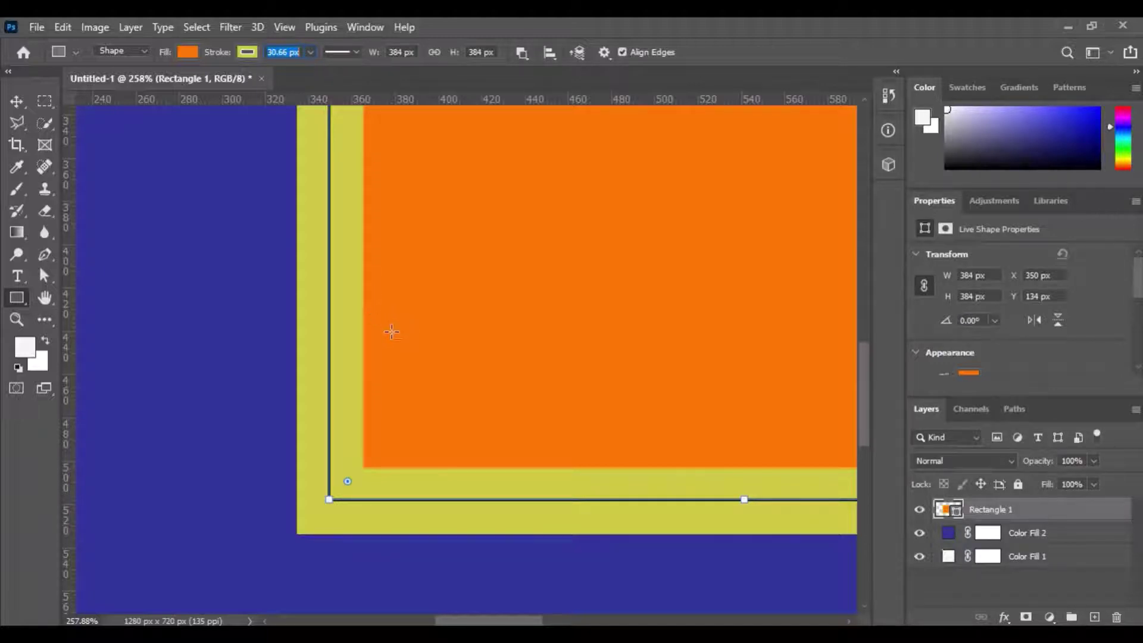
pyautogui.click(311, 53)
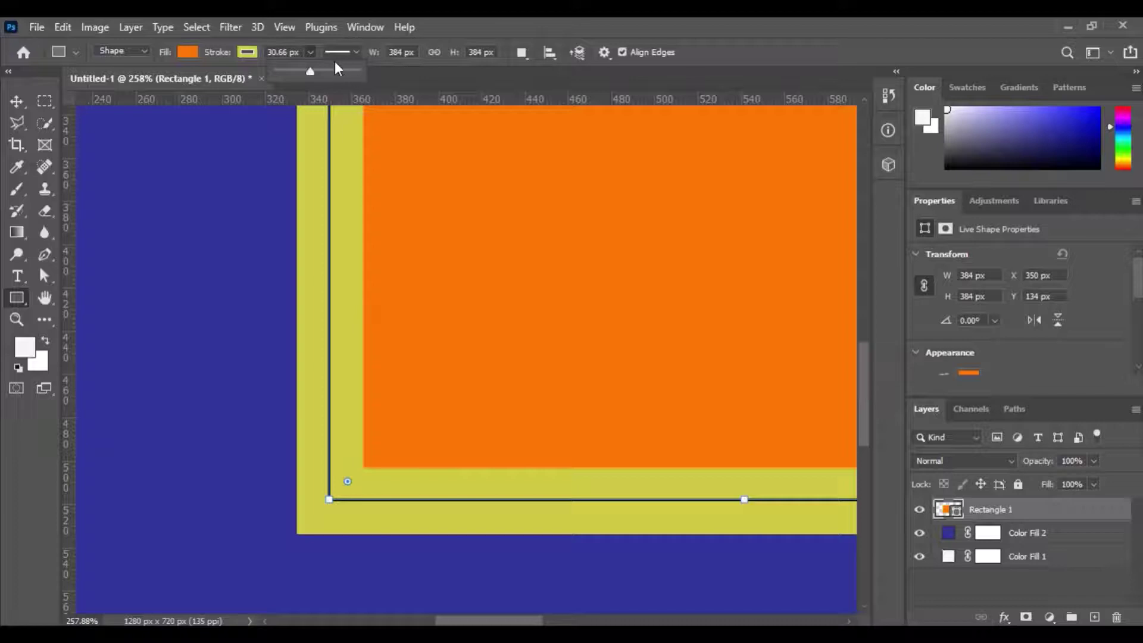
pyautogui.click(324, 52)
pyautogui.click(322, 51)
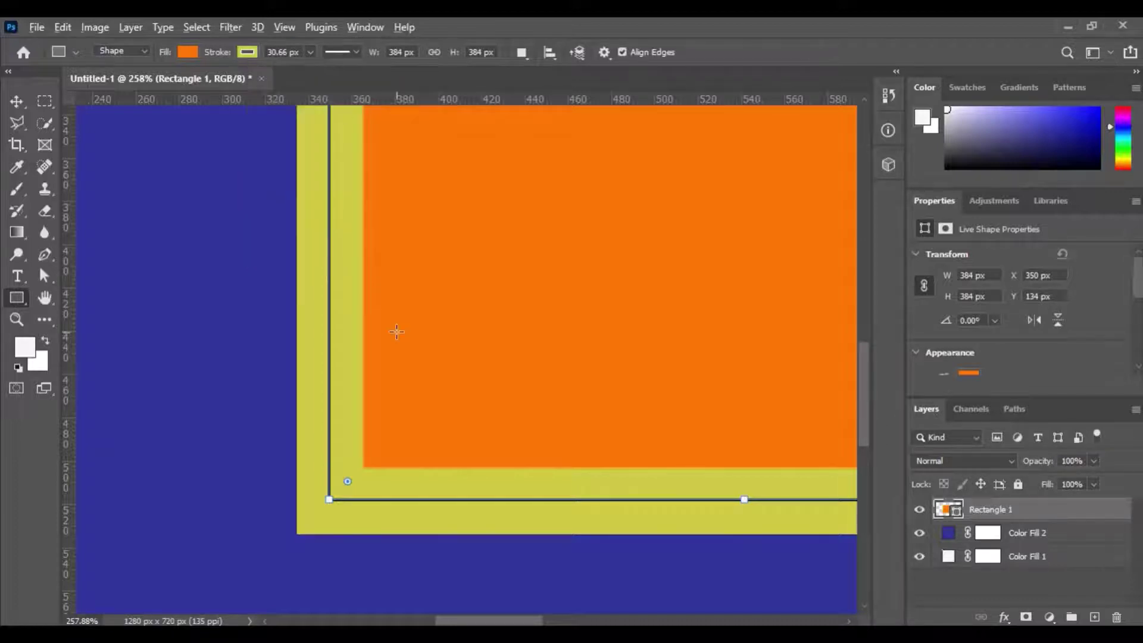
# Change the square's stroke type from solid to the dashed line preset.
pyautogui.scroll(-3, 397, 333)
pyautogui.scroll(1, 414, 375)
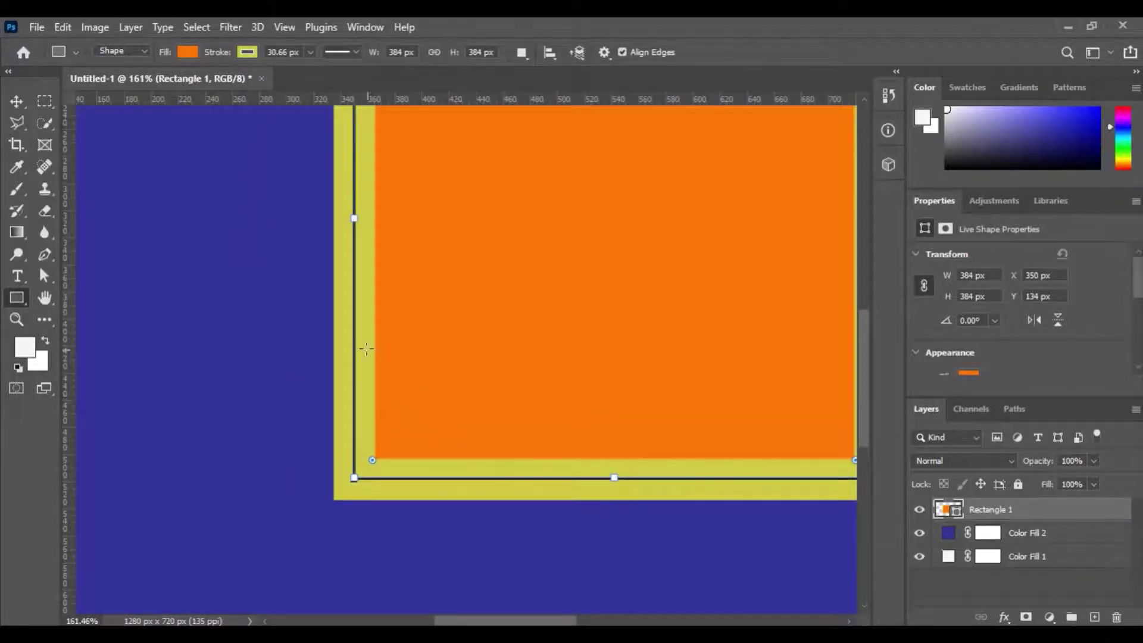
pyautogui.click(357, 51)
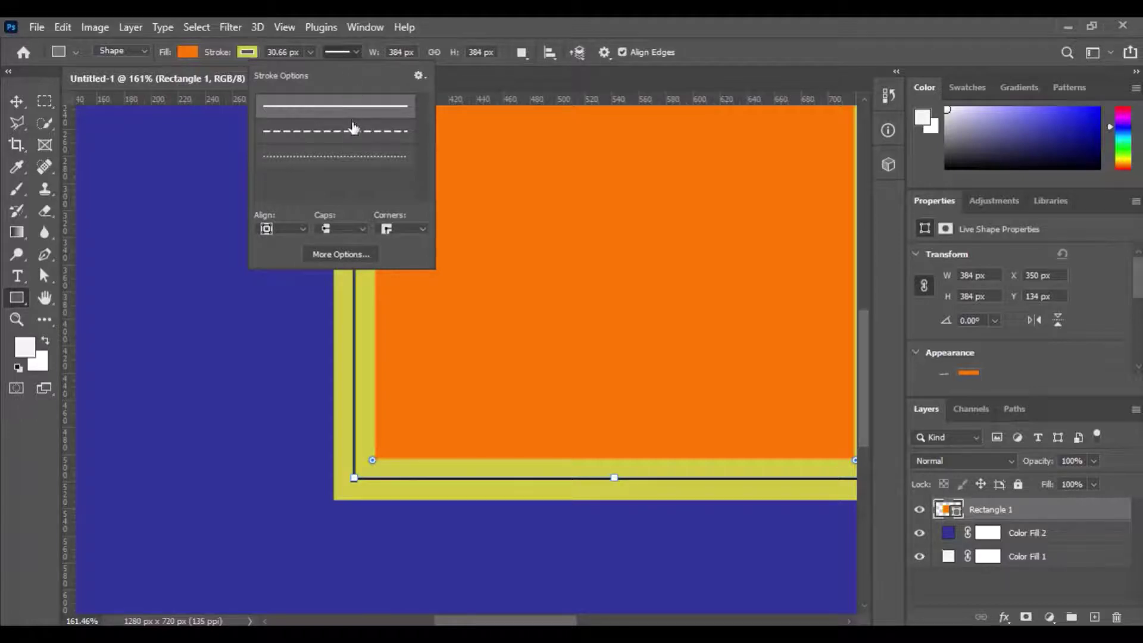
pyautogui.click(353, 132)
pyautogui.click(356, 51)
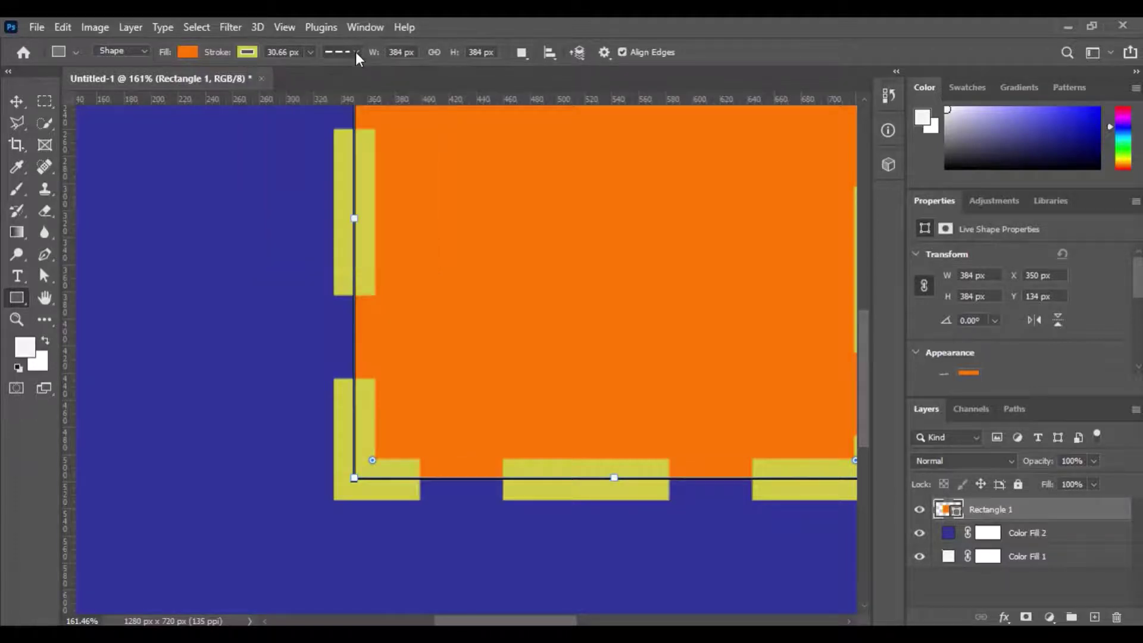
# Reduce the square's dashed stroke width to about 18.48 px.
pyautogui.scroll(-6, 443, 335)
pyautogui.scroll(2, 436, 340)
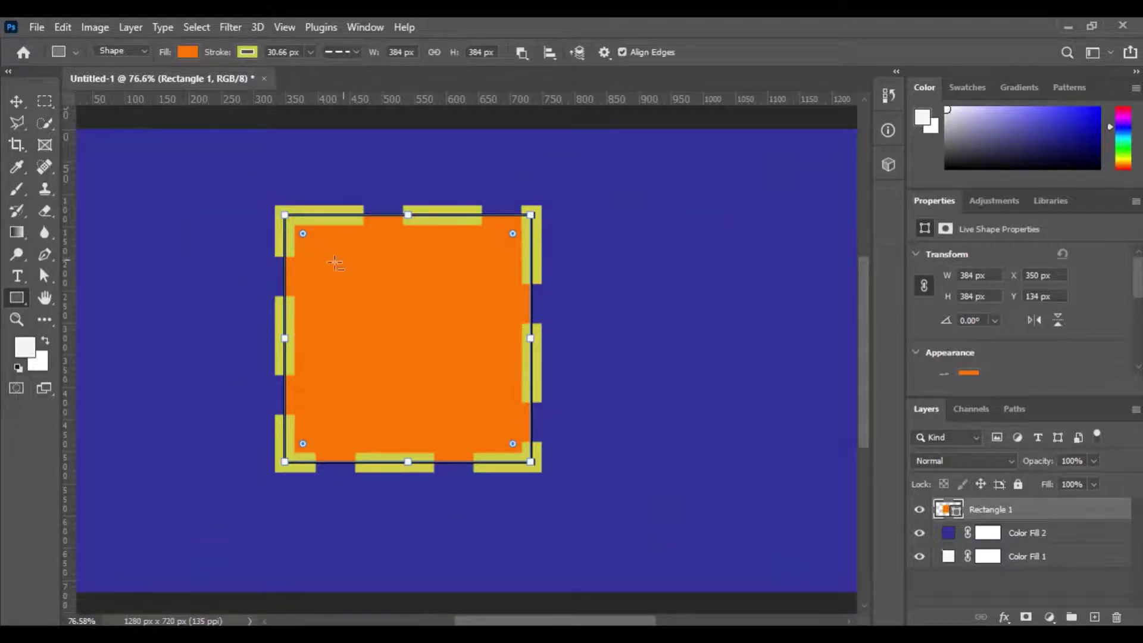
pyautogui.scroll(1, 264, 253)
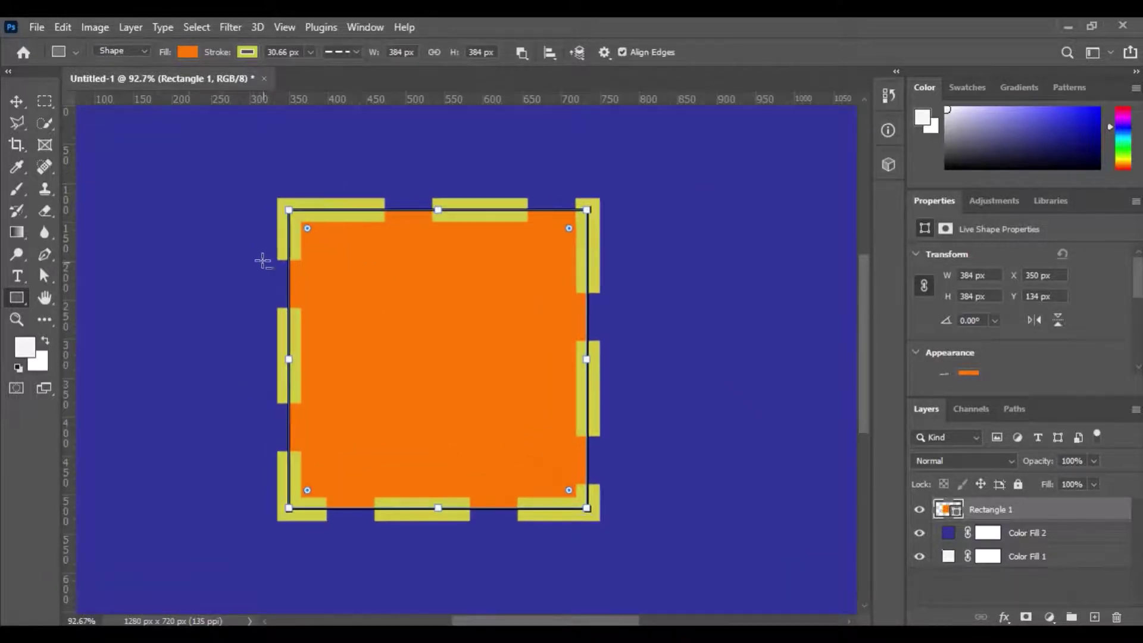
pyautogui.scroll(1, 267, 265)
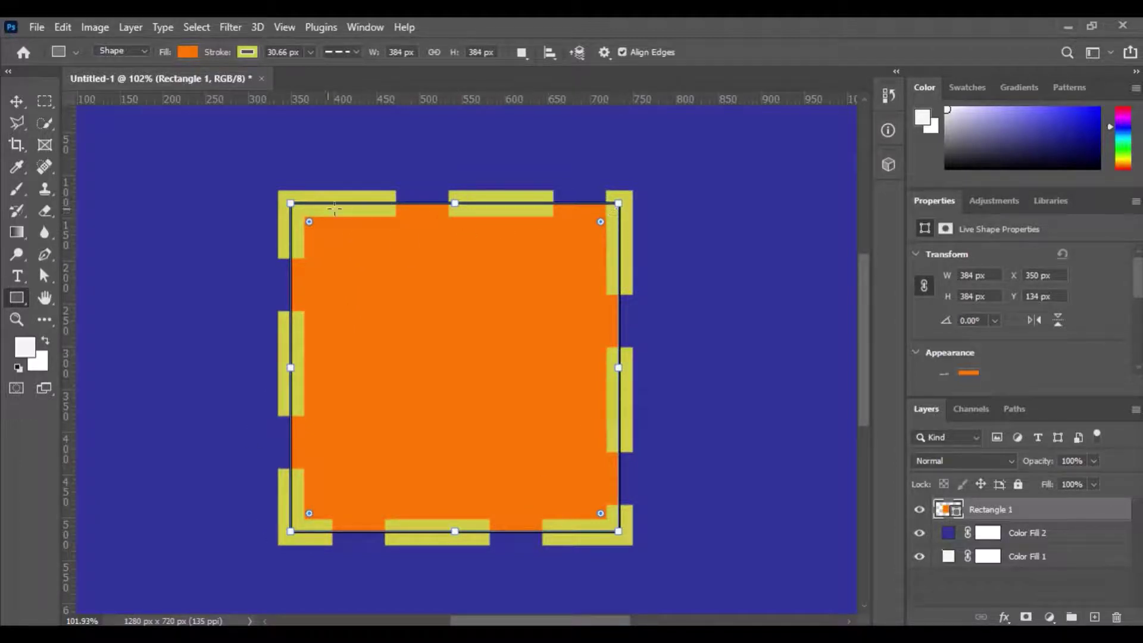
pyautogui.click(310, 52)
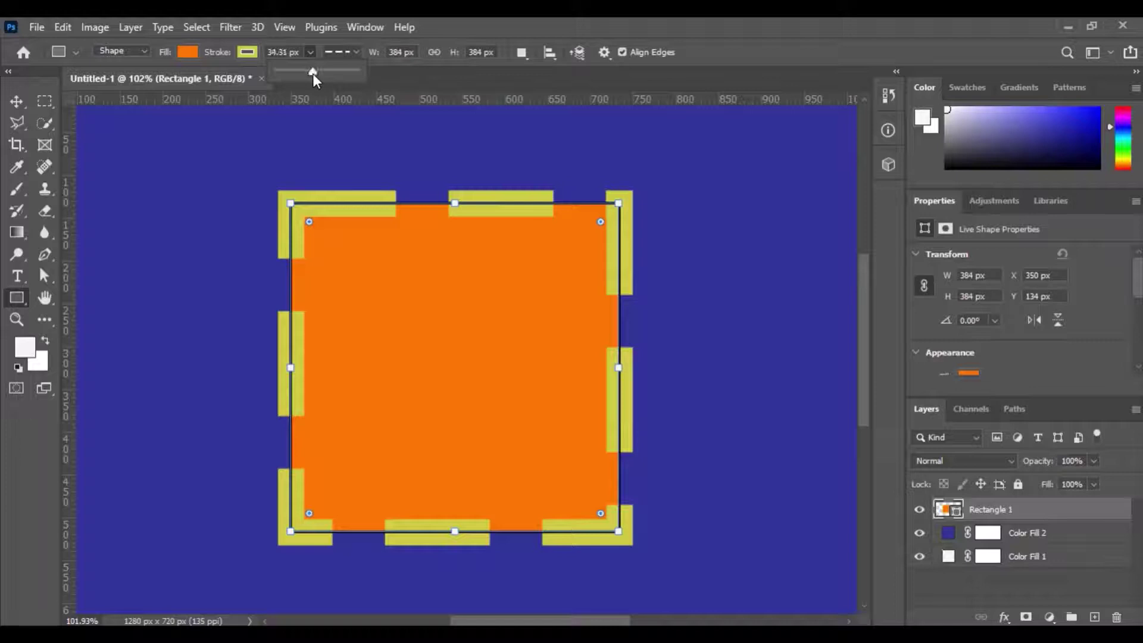
pyautogui.moveTo(312, 73); pyautogui.dragTo(302, 75)
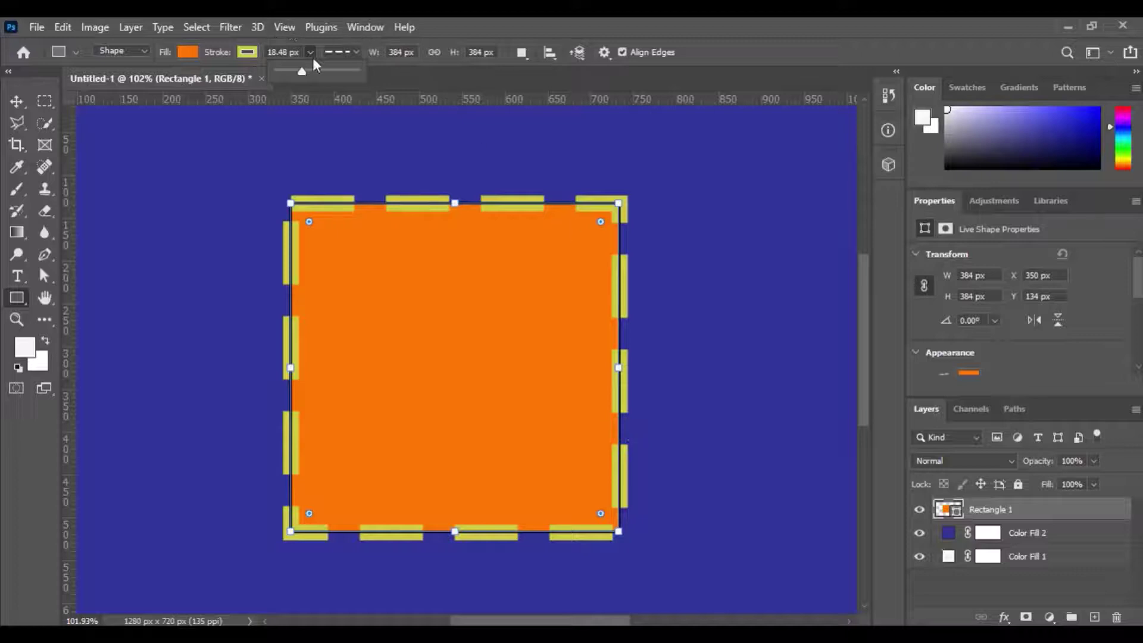
pyautogui.click(310, 54)
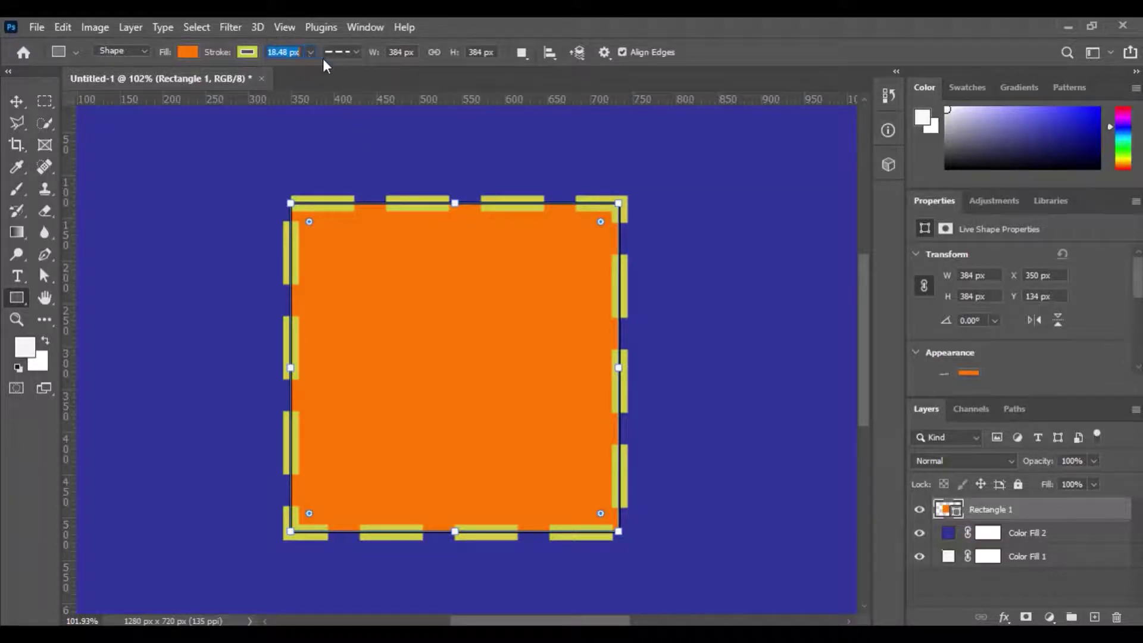
# Change the square's stroke type to the dotted line preset and deselect its path.
pyautogui.click(321, 59)
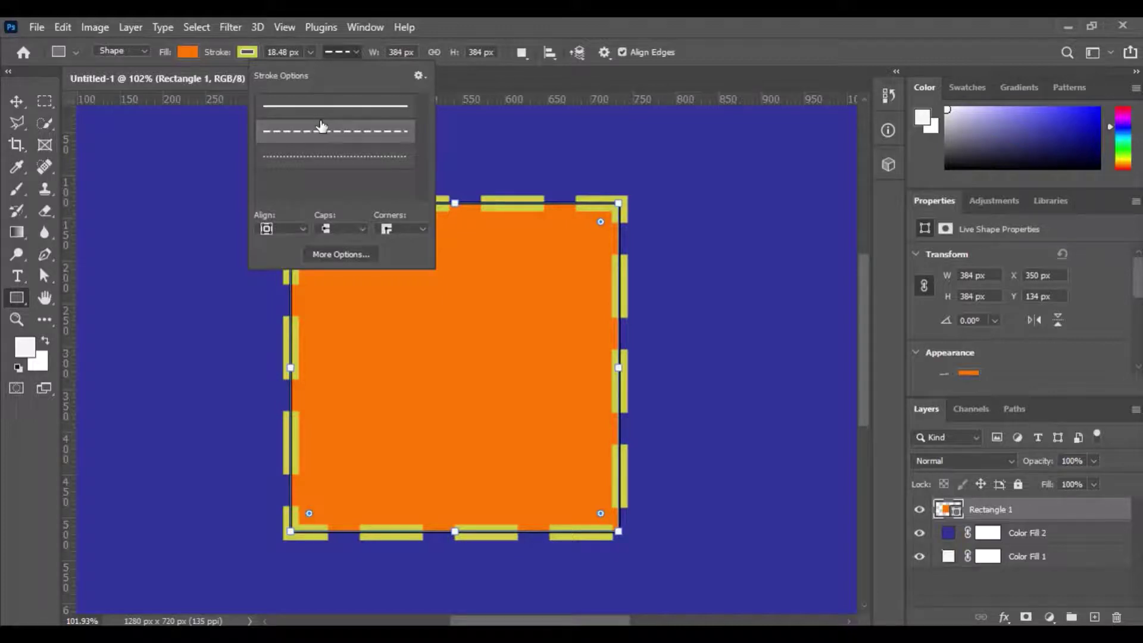
pyautogui.click(321, 156)
pyautogui.click(319, 55)
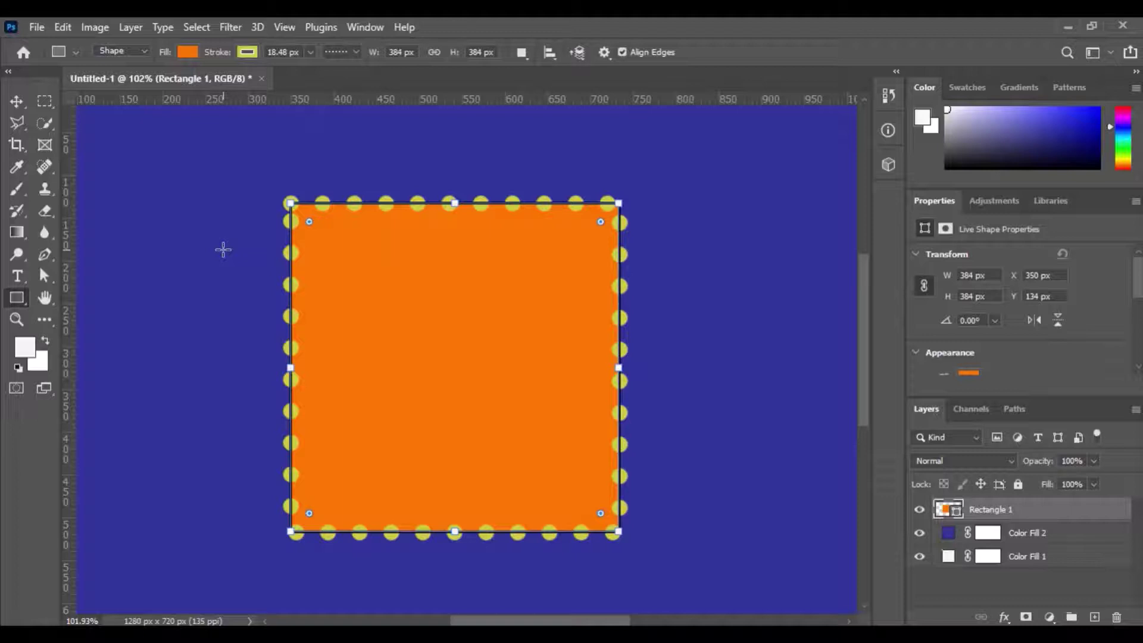
pyautogui.press('Return')
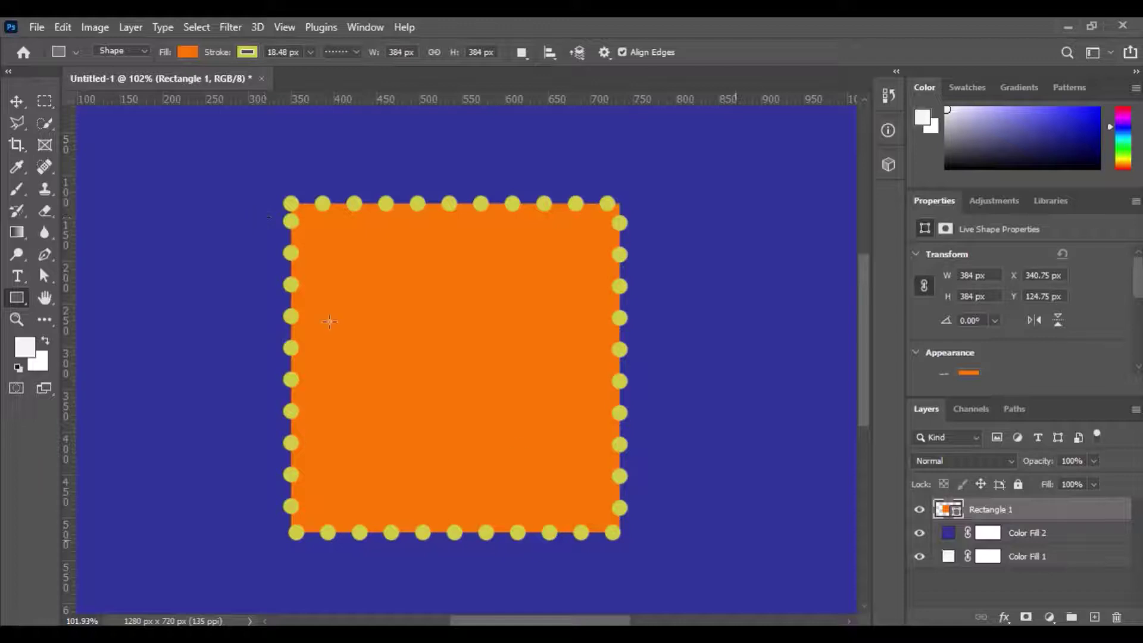
# Switch the square's fill to a gradient and look through the preset groups to the Pinks group.
pyautogui.click(188, 52)
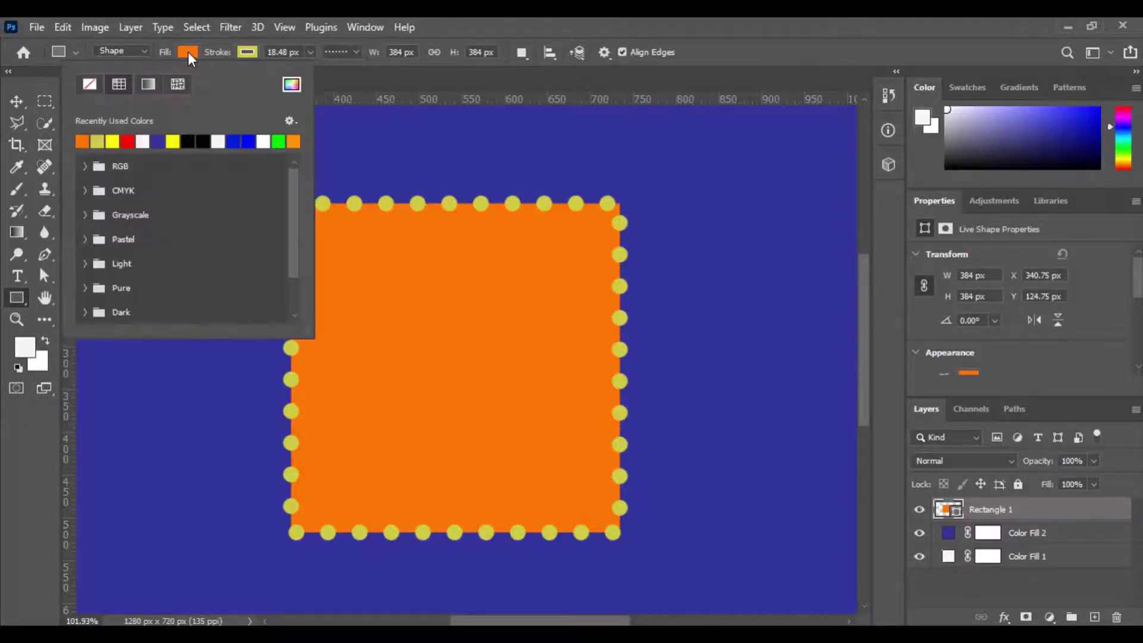
pyautogui.click(149, 82)
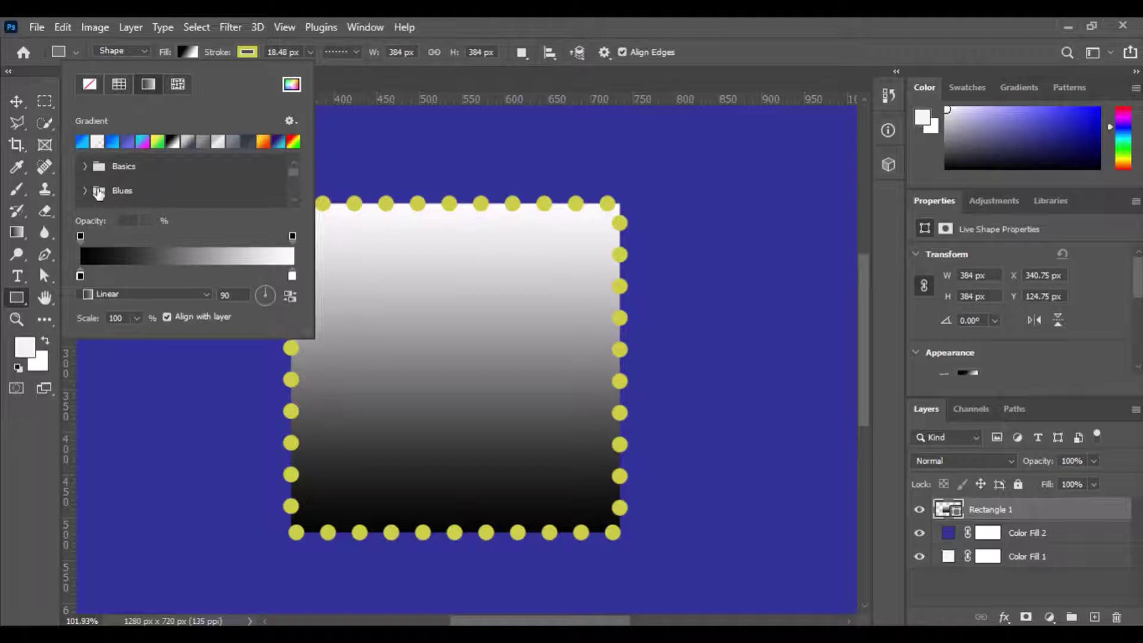
pyautogui.click(85, 168)
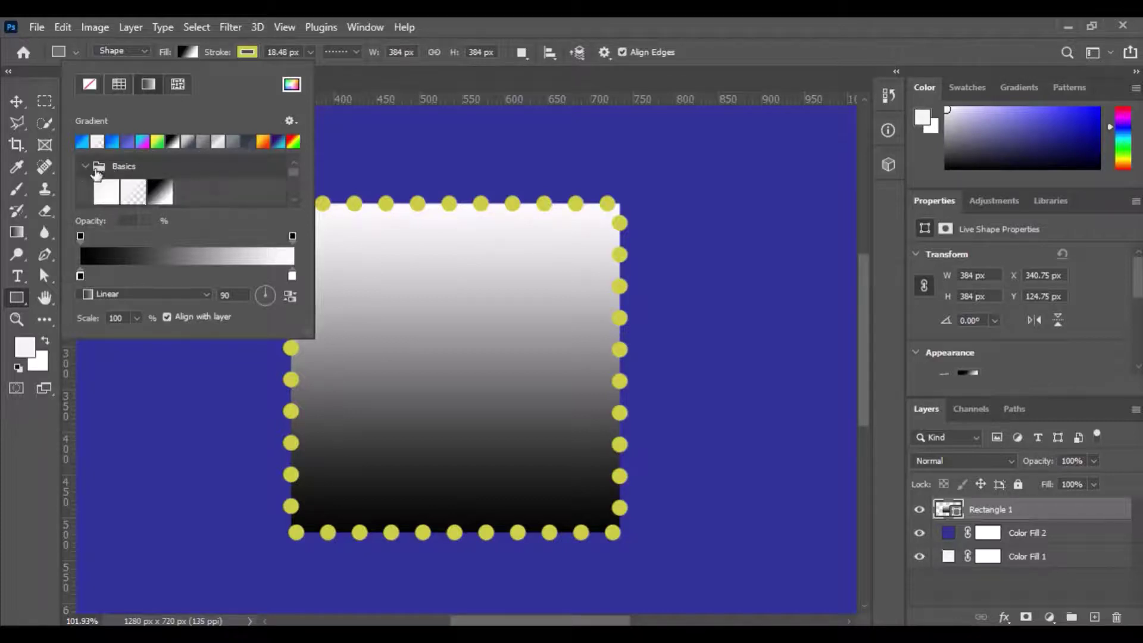
pyautogui.click(87, 167)
pyautogui.scroll(-2, 120, 186)
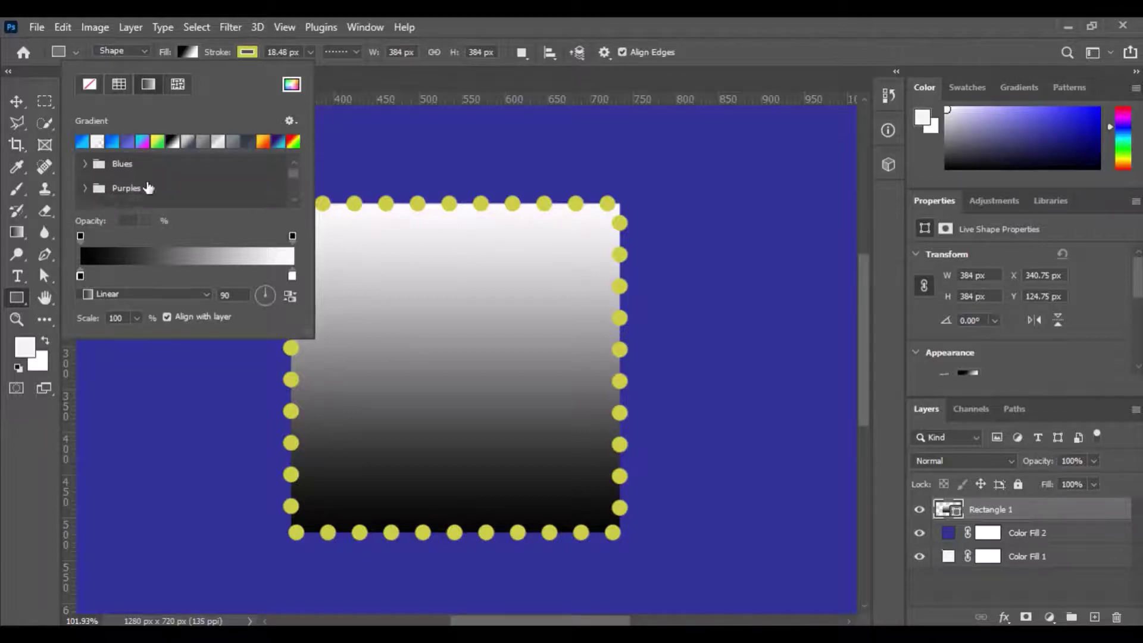
pyautogui.click(97, 185)
pyautogui.scroll(-2, 149, 181)
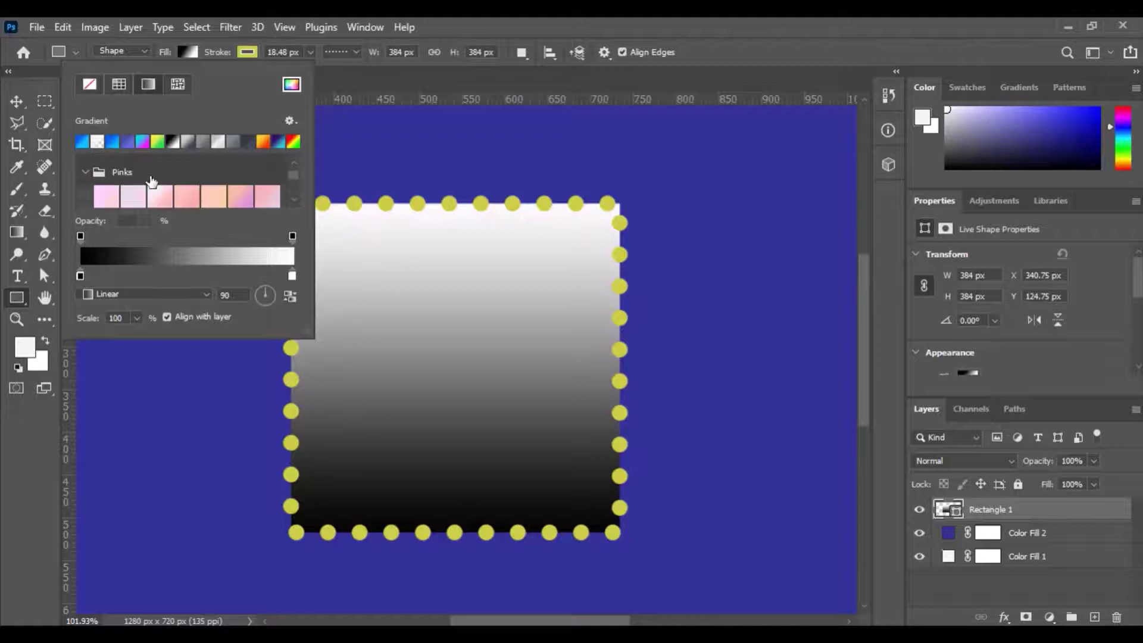
# Try the pink-to-orange preset, and fill the square with the light-blue-to-magenta gradient from the Pinks group.
pyautogui.click(241, 185)
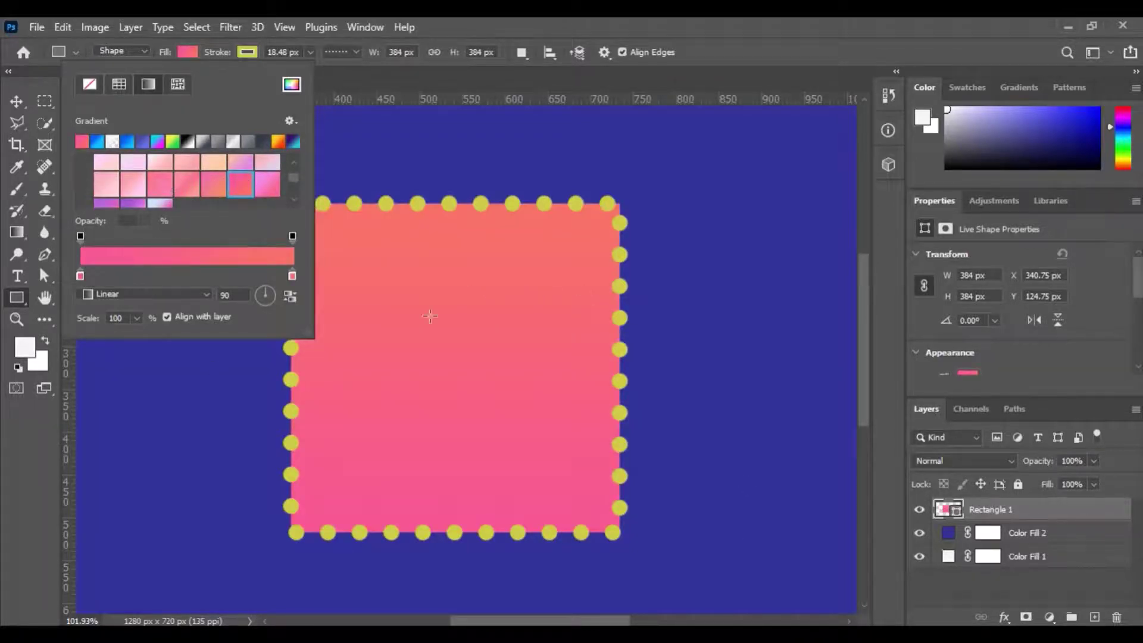
pyautogui.scroll(-1, 257, 193)
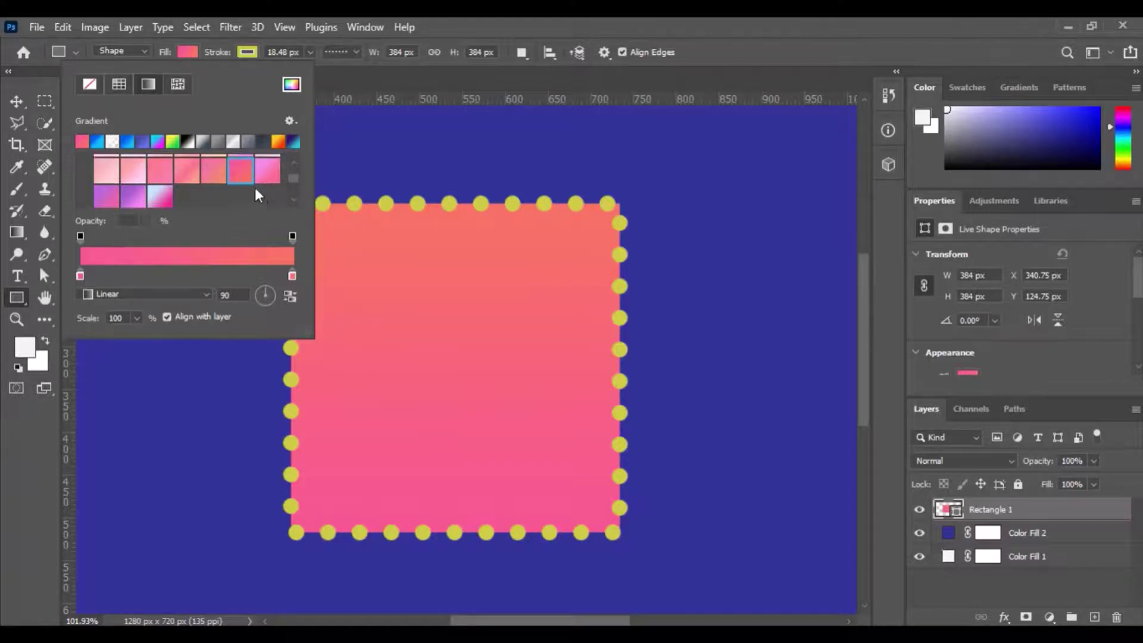
pyautogui.click(166, 195)
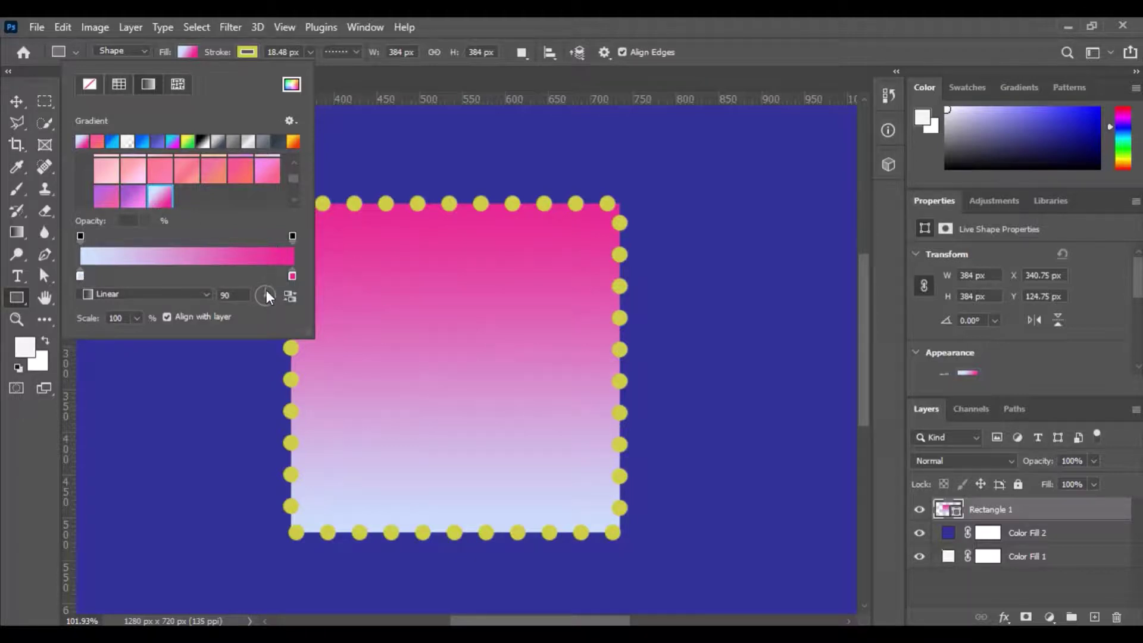
# Set the fill gradient's angle to -178 and its style to Radial, and try reversing its colours.
pyautogui.moveTo(266, 289); pyautogui.dragTo(253, 296)
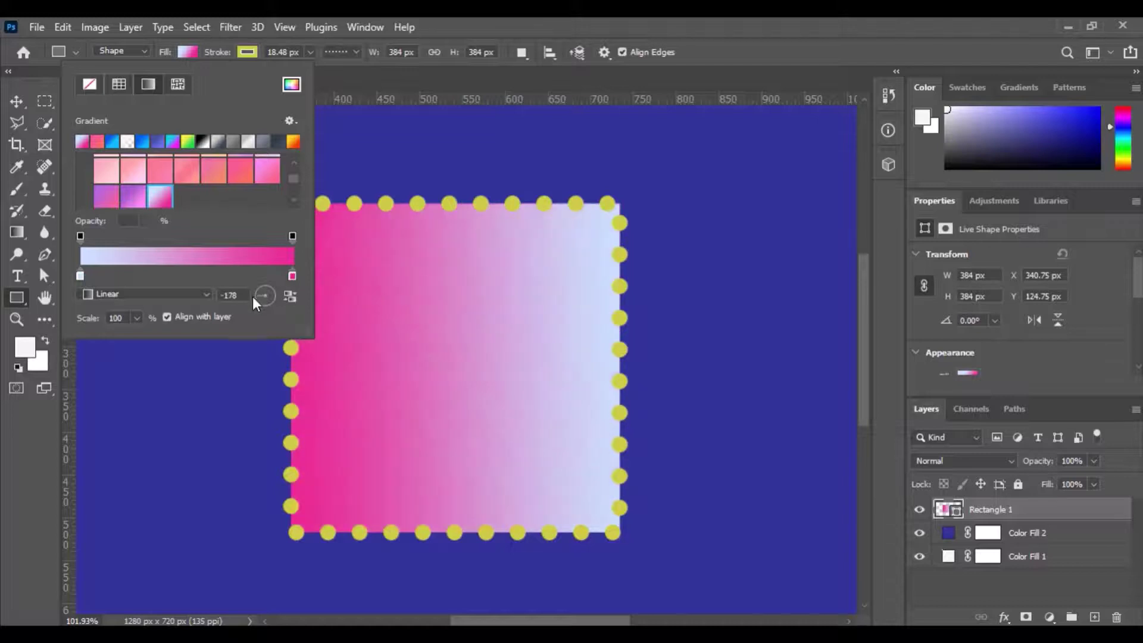
pyautogui.click(206, 294)
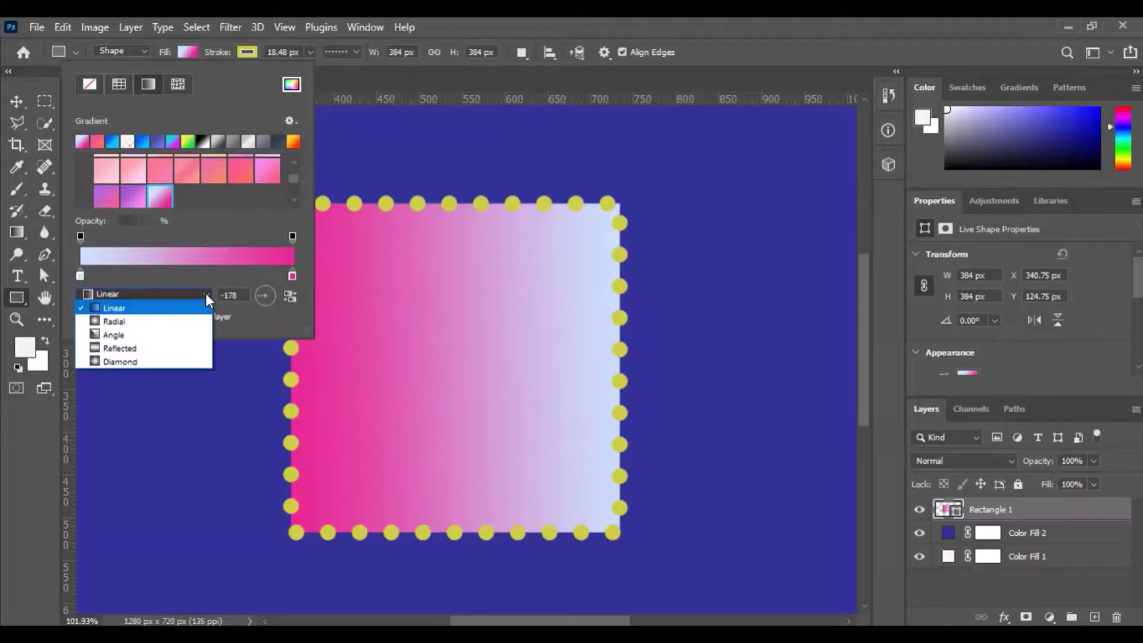
pyautogui.click(169, 321)
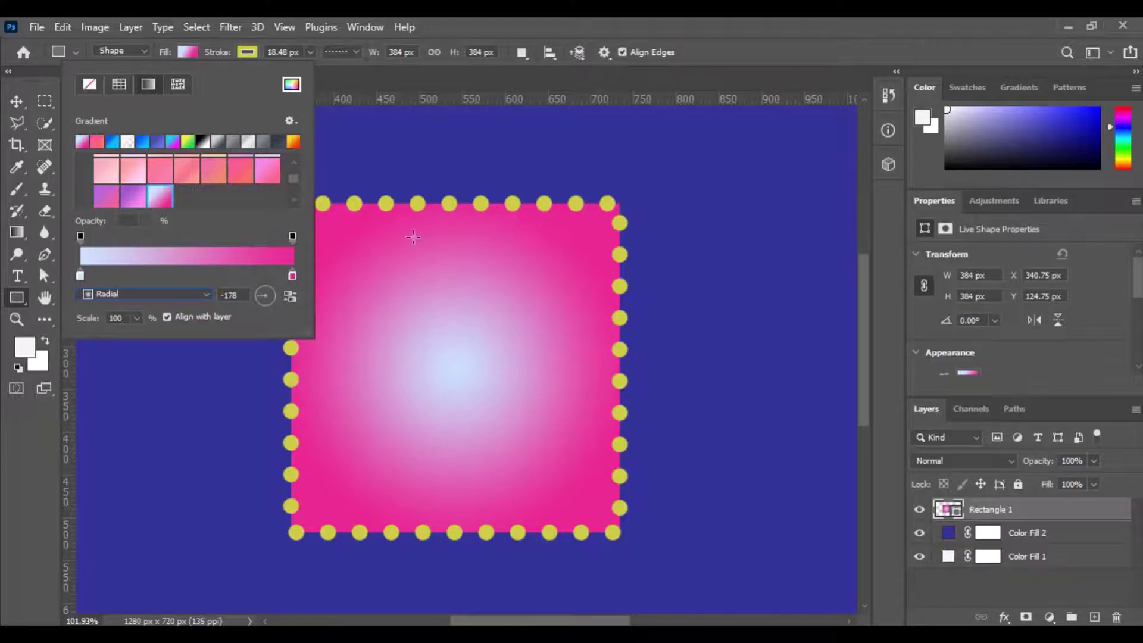
pyautogui.click(289, 295)
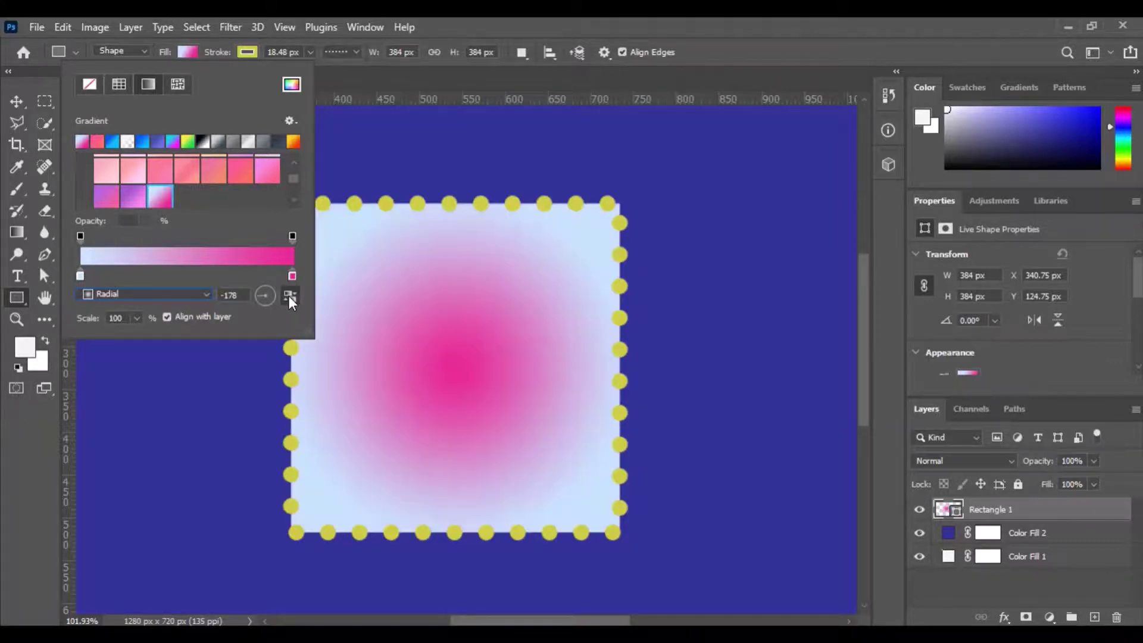
pyautogui.click(289, 295)
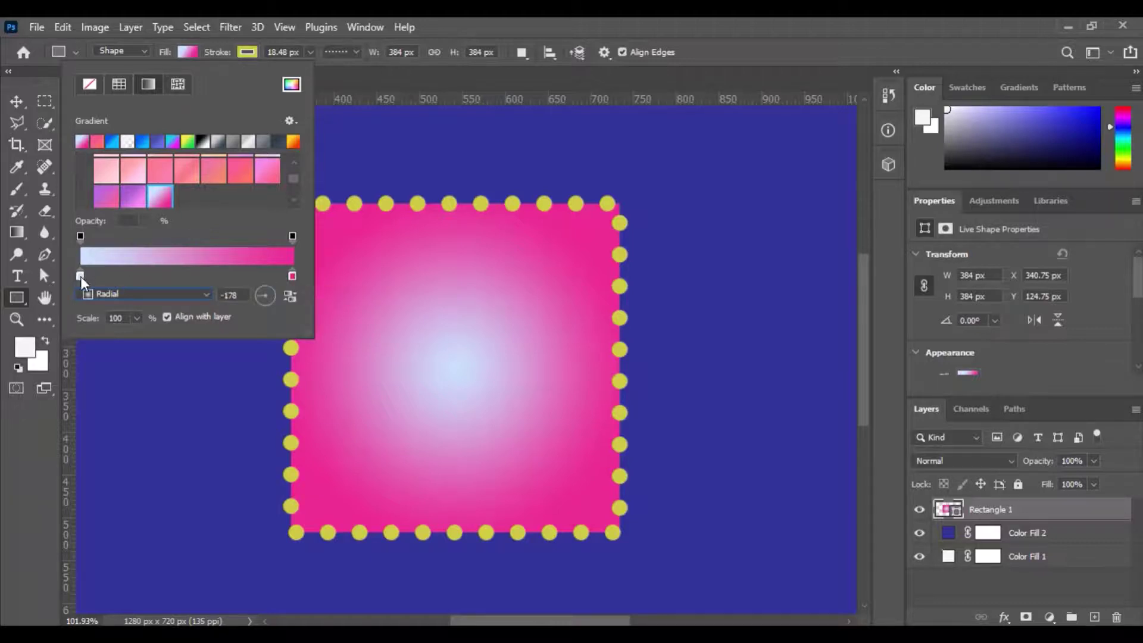
# Recolour the gradient's light blue stop to the stronger blue 3886c8 and place it near the gradient's start.
pyautogui.moveTo(81, 275); pyautogui.dragTo(176, 269)
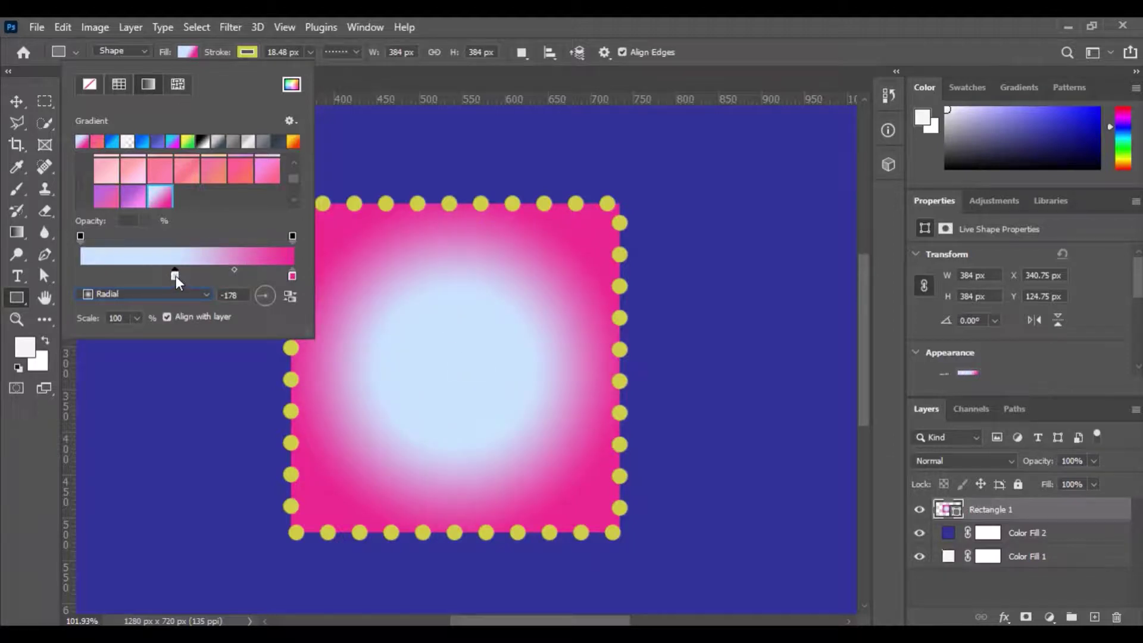
pyautogui.doubleClick(176, 276)
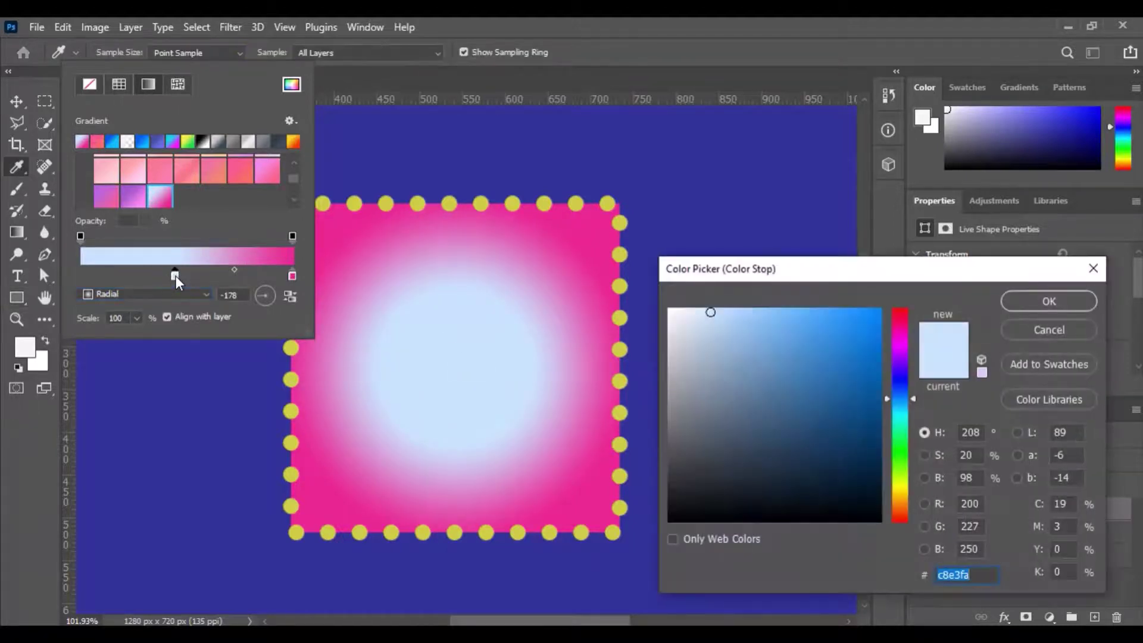
pyautogui.click(822, 354)
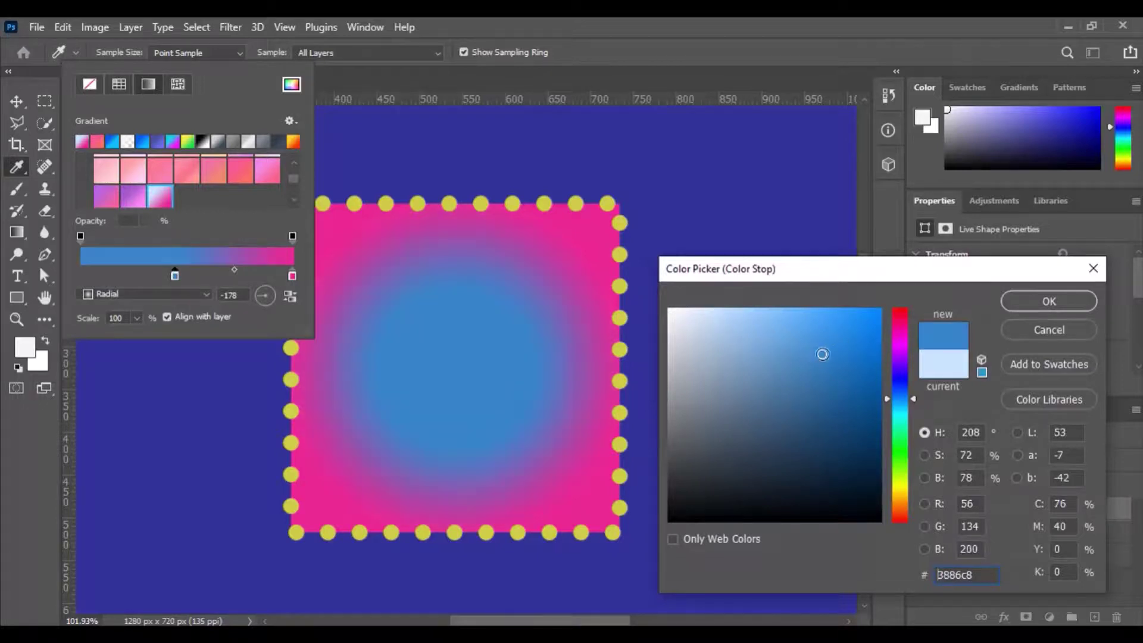
pyautogui.click(1044, 302)
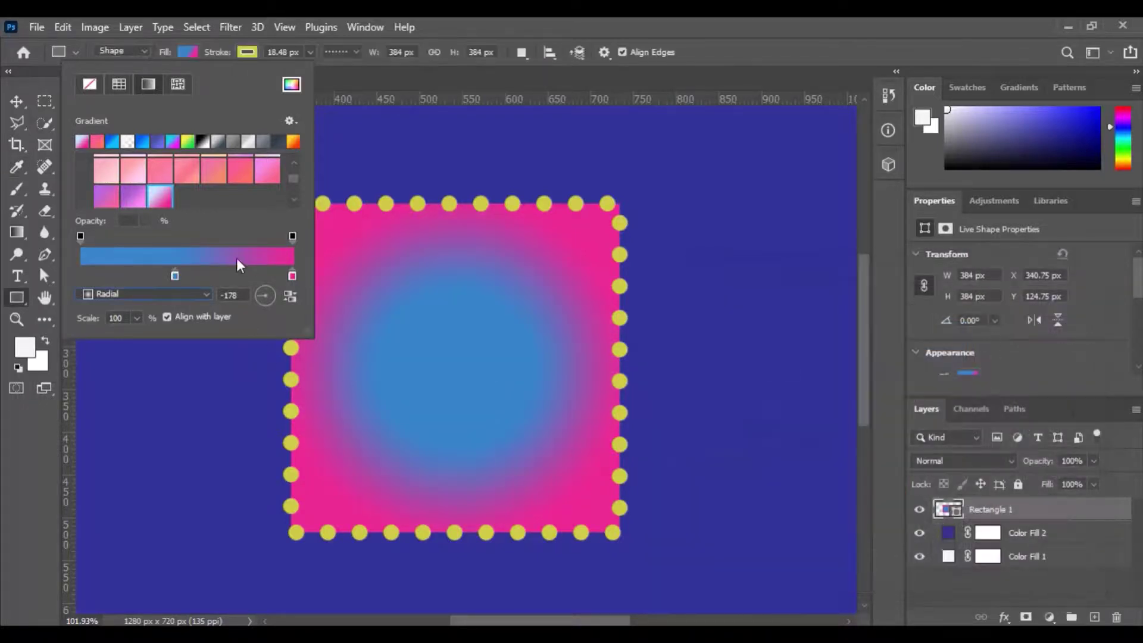
pyautogui.moveTo(178, 275); pyautogui.dragTo(94, 273)
# Add a golden-yellow stop, colour daa820, to the square's blue-to-magenta gradient at 54% location.
pyautogui.click(185, 255)
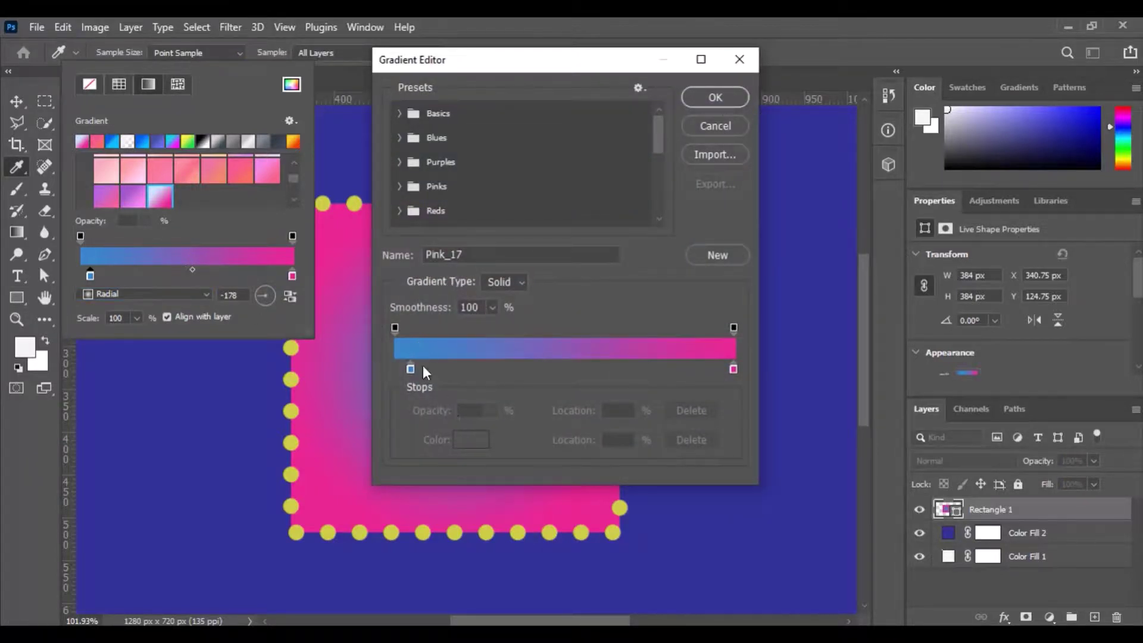
pyautogui.click(555, 366)
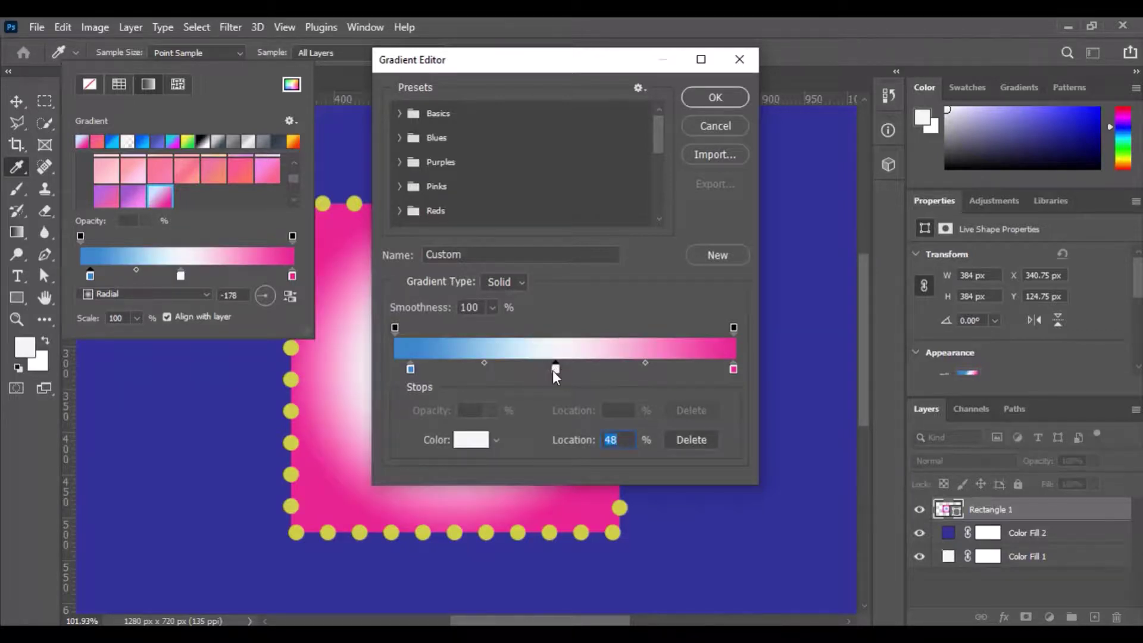
pyautogui.moveTo(555, 367); pyautogui.dragTo(580, 370)
pyautogui.doubleClick(579, 369)
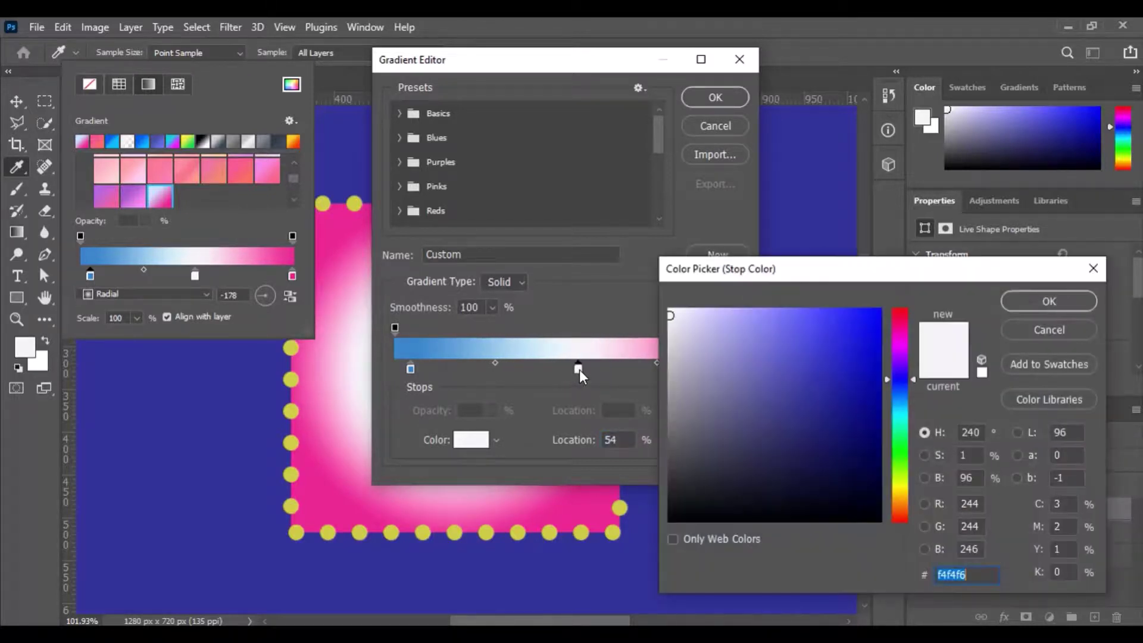
pyautogui.click(900, 496)
pyautogui.click(851, 336)
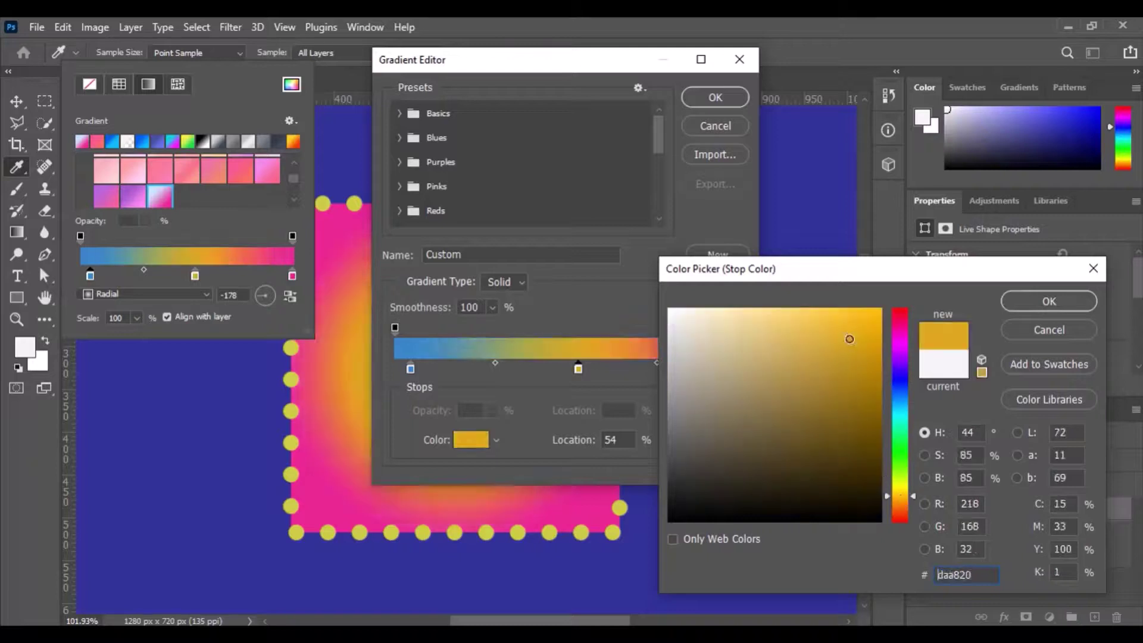
pyautogui.click(1042, 306)
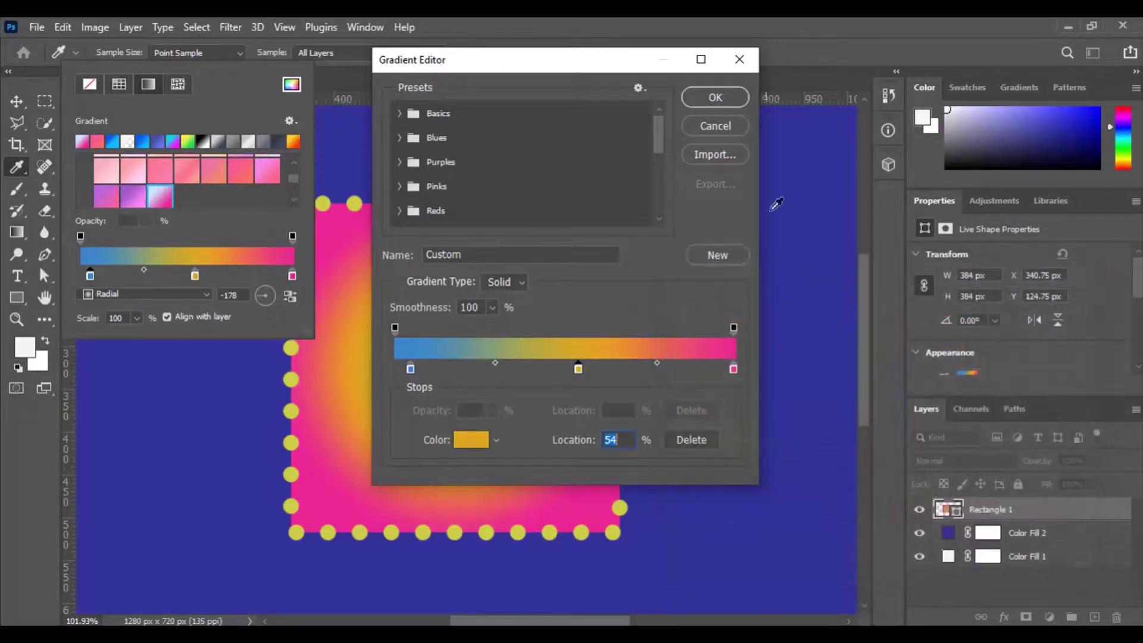
pyautogui.click(715, 97)
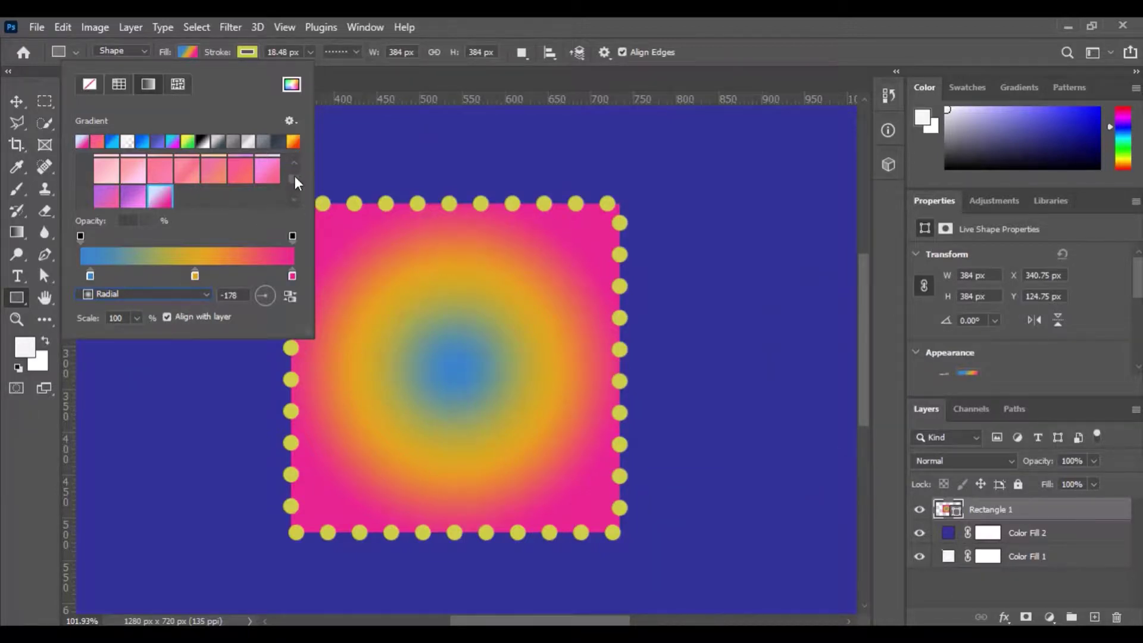
# Switch the square's fill to a pattern and apply the green grass pattern from the Grass group.
pyautogui.moveTo(294, 176); pyautogui.dragTo(291, 163)
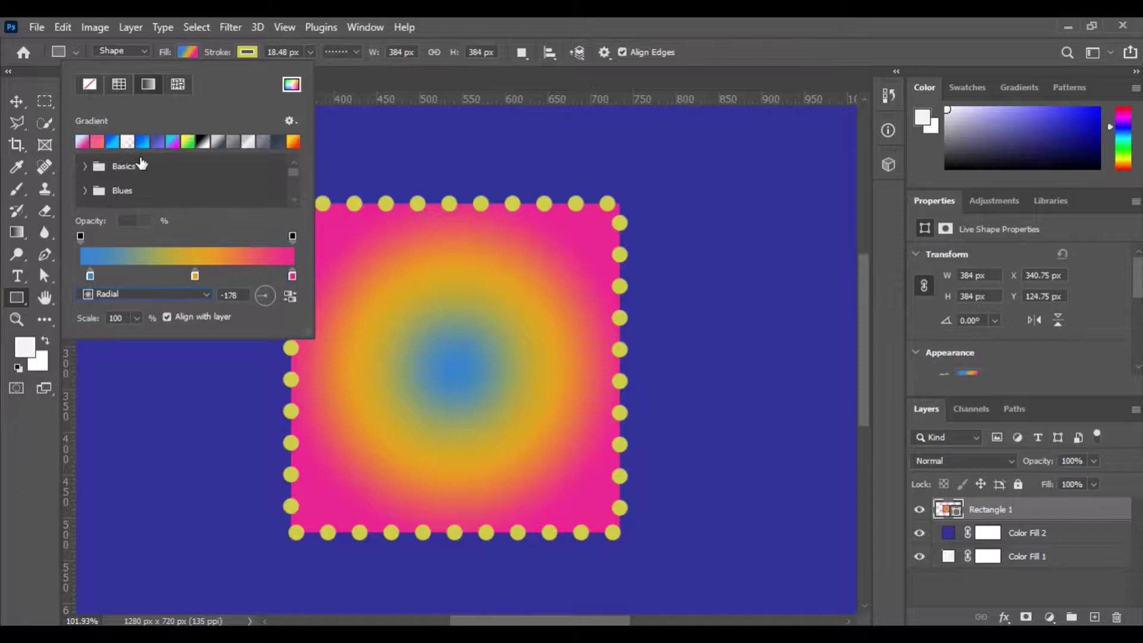
pyautogui.click(178, 84)
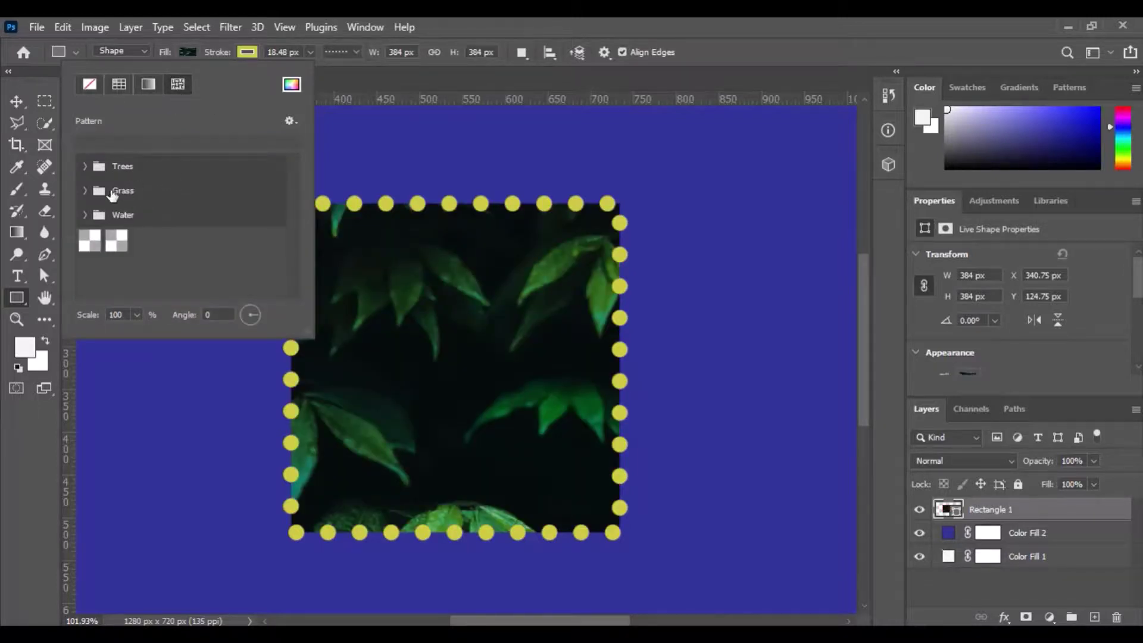
pyautogui.click(85, 167)
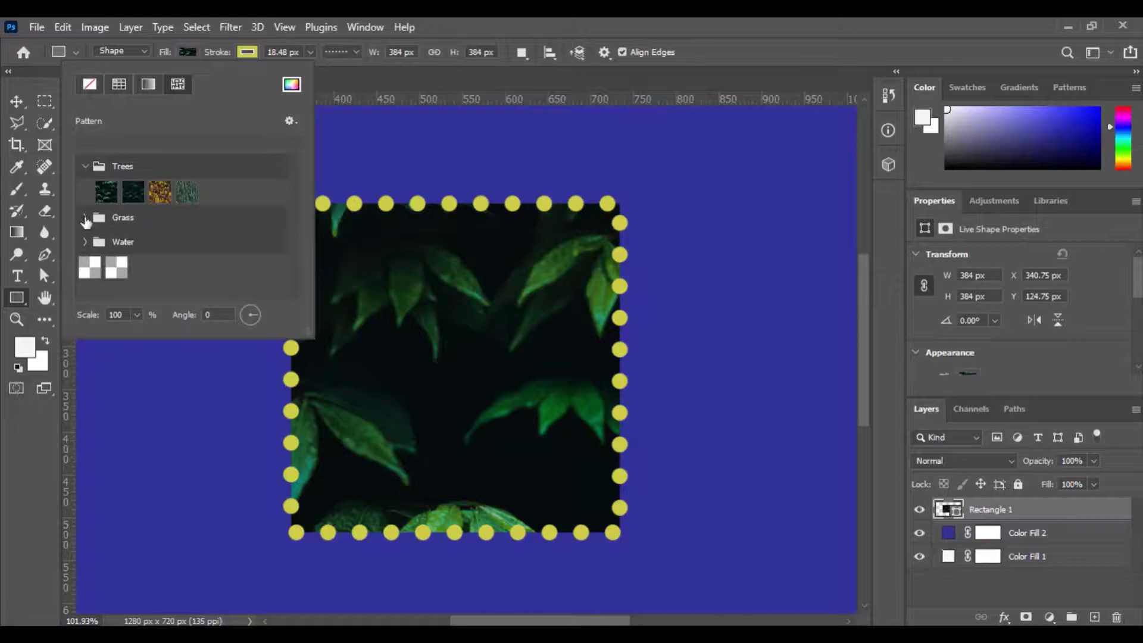
pyautogui.click(87, 221)
pyautogui.click(159, 241)
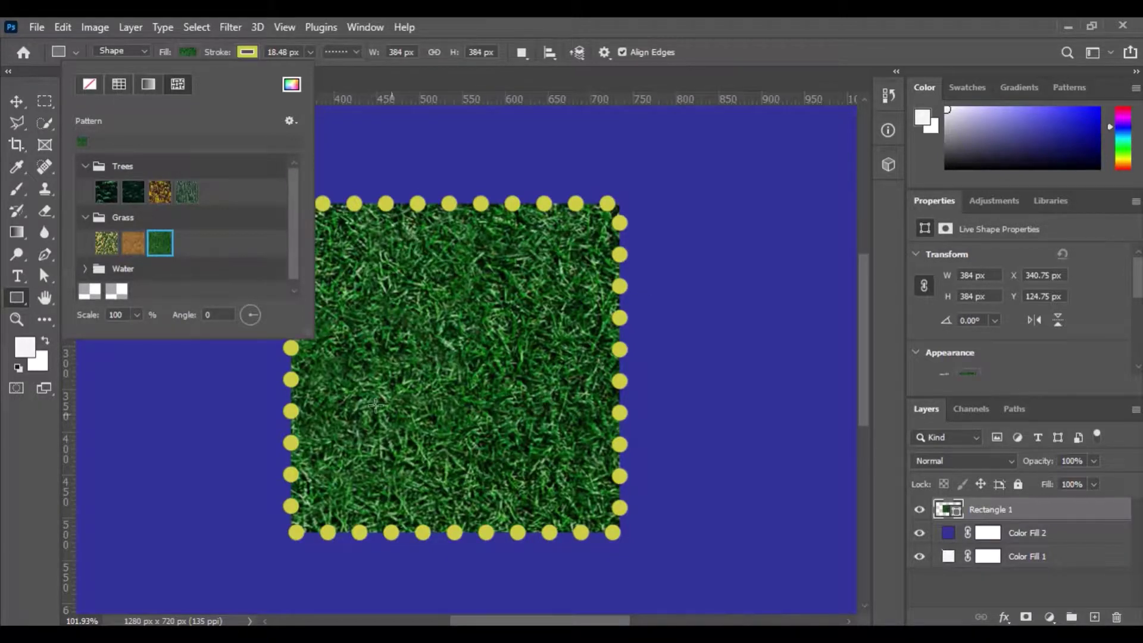
pyautogui.click(89, 171)
pyautogui.click(87, 192)
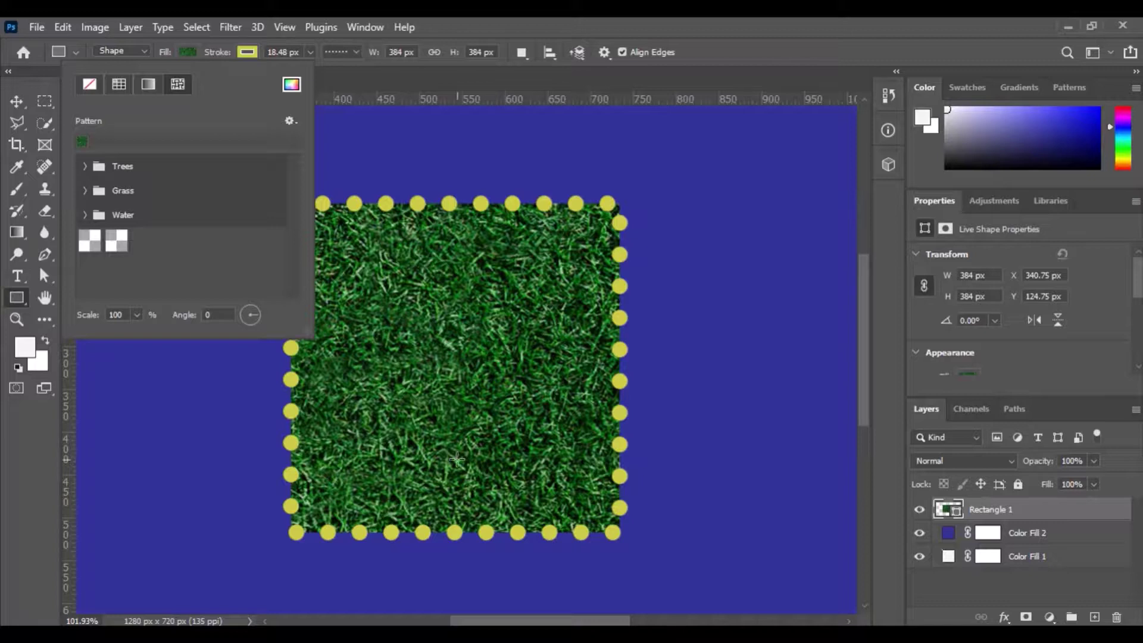
pyautogui.click(187, 51)
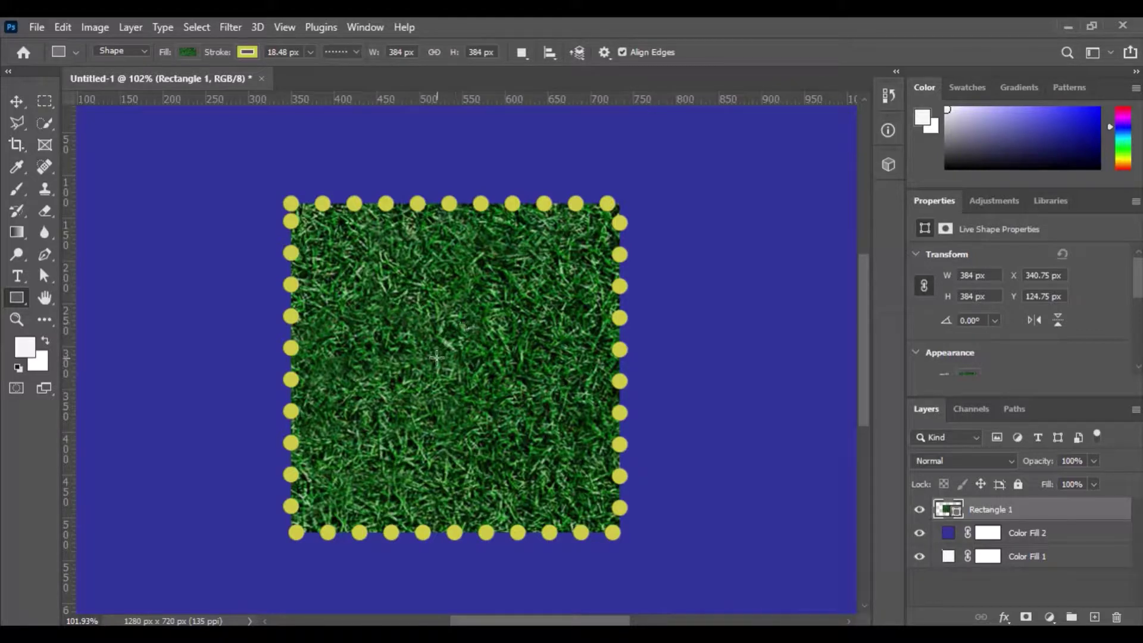
# Scale the grass-filled square down proportionally to about 273 px, keeping its lower-left corner in place.
pyautogui.scroll(-4, 436, 356)
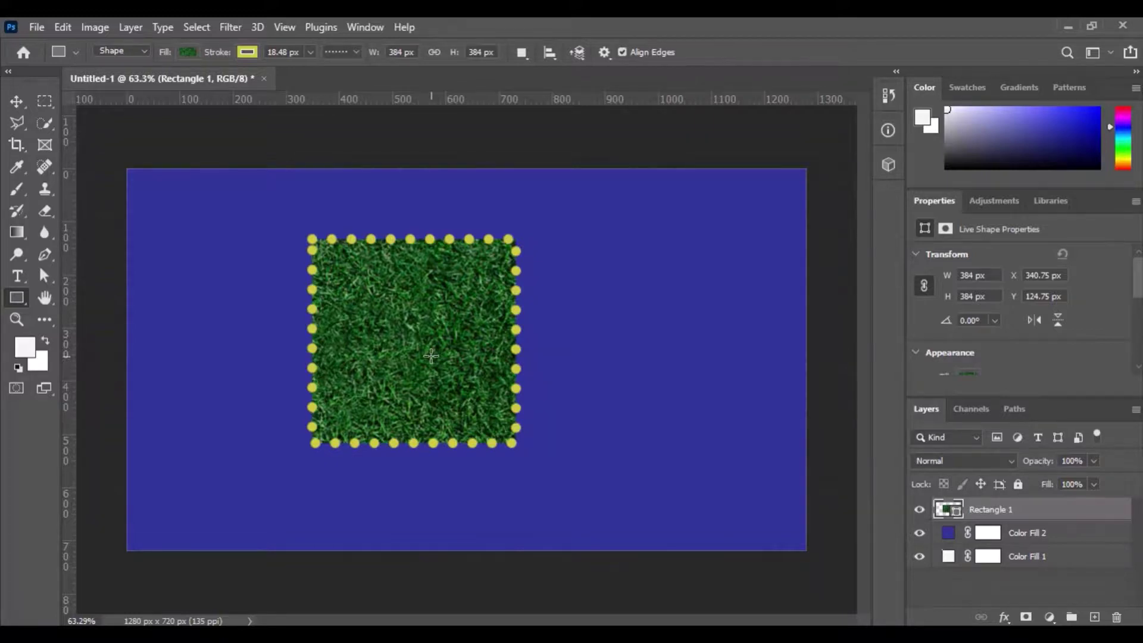
pyautogui.hotkey('ctrl', 't')
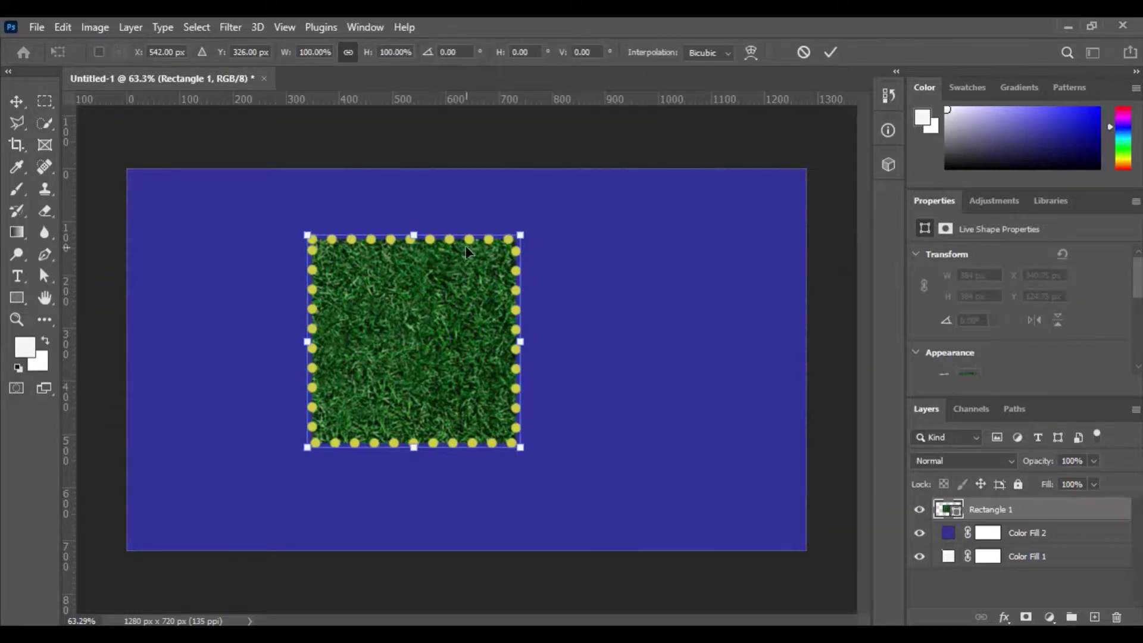
pyautogui.moveTo(521, 235); pyautogui.dragTo(468, 302)
pyautogui.press('Return')
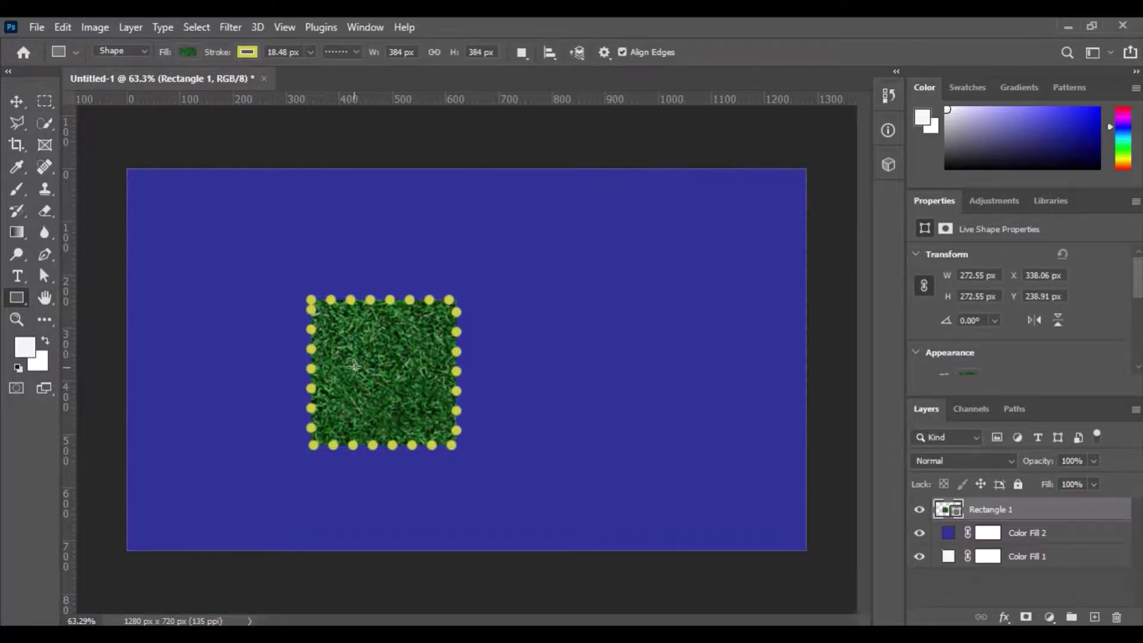
# Draw a circle about 275 px across with the Ellipse tool, overlapping the square's upper-right part.
pyautogui.rightClick(16, 299)
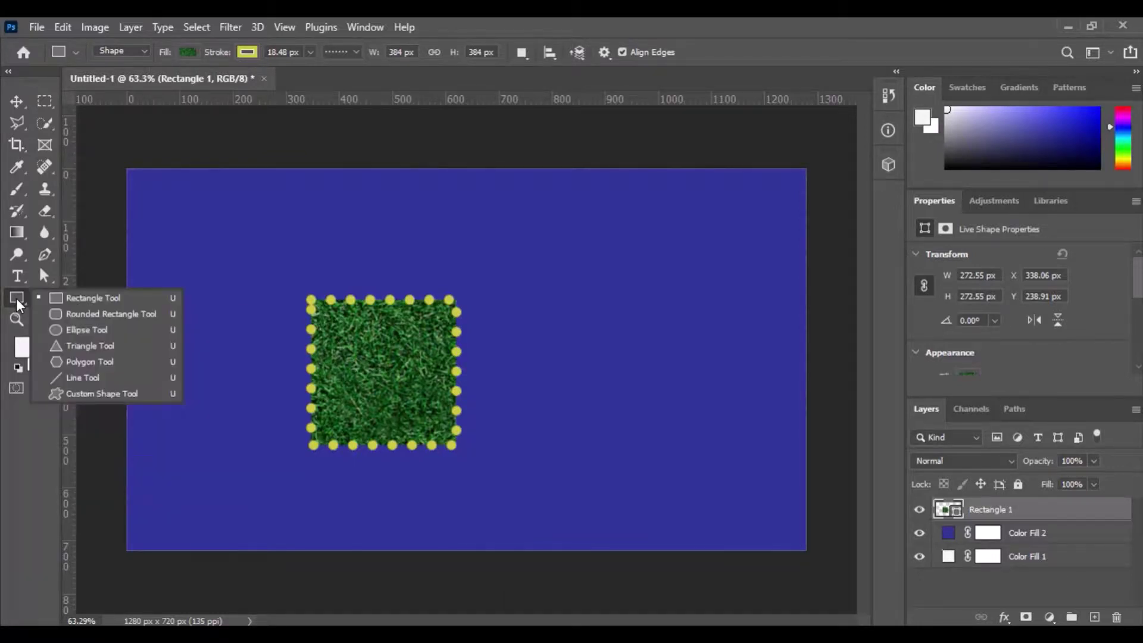
pyautogui.click(90, 326)
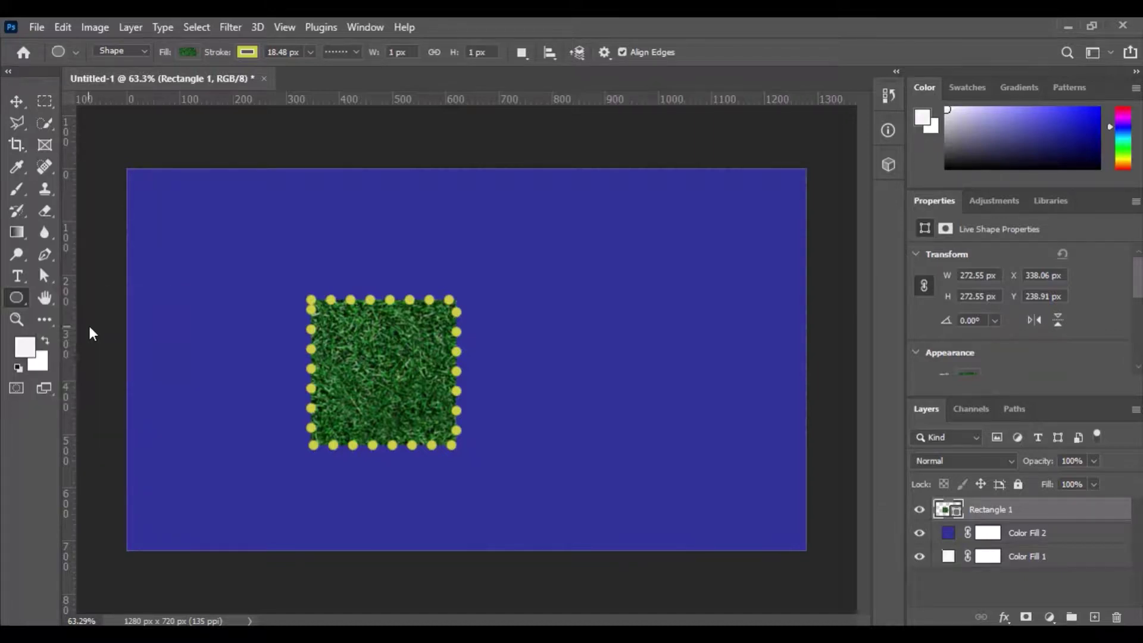
pyautogui.moveTo(373, 241); pyautogui.dragTo(671, 387)
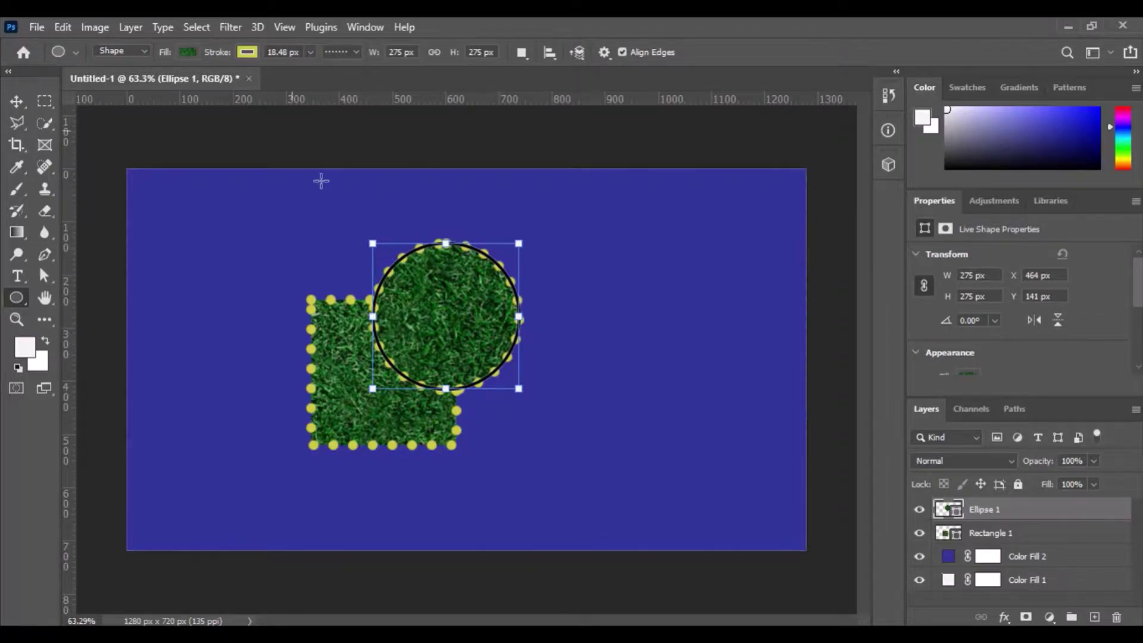
# Change the circle's stroke to a solid line and reduce its width to 7.52 px.
pyautogui.click(355, 52)
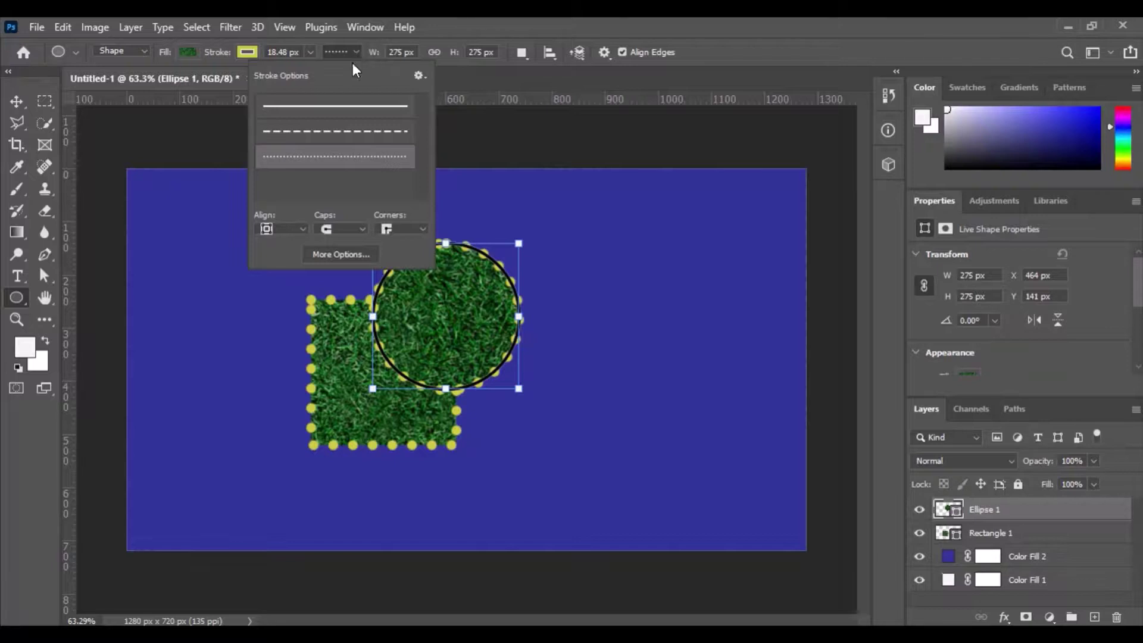
pyautogui.click(339, 114)
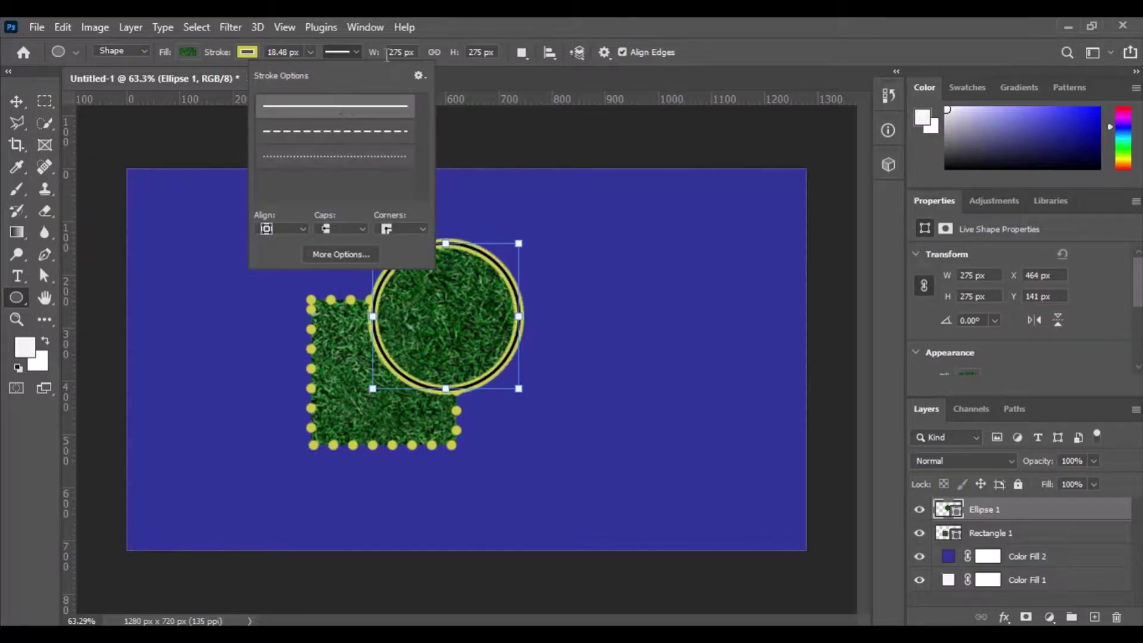
pyautogui.click(356, 52)
pyautogui.click(310, 52)
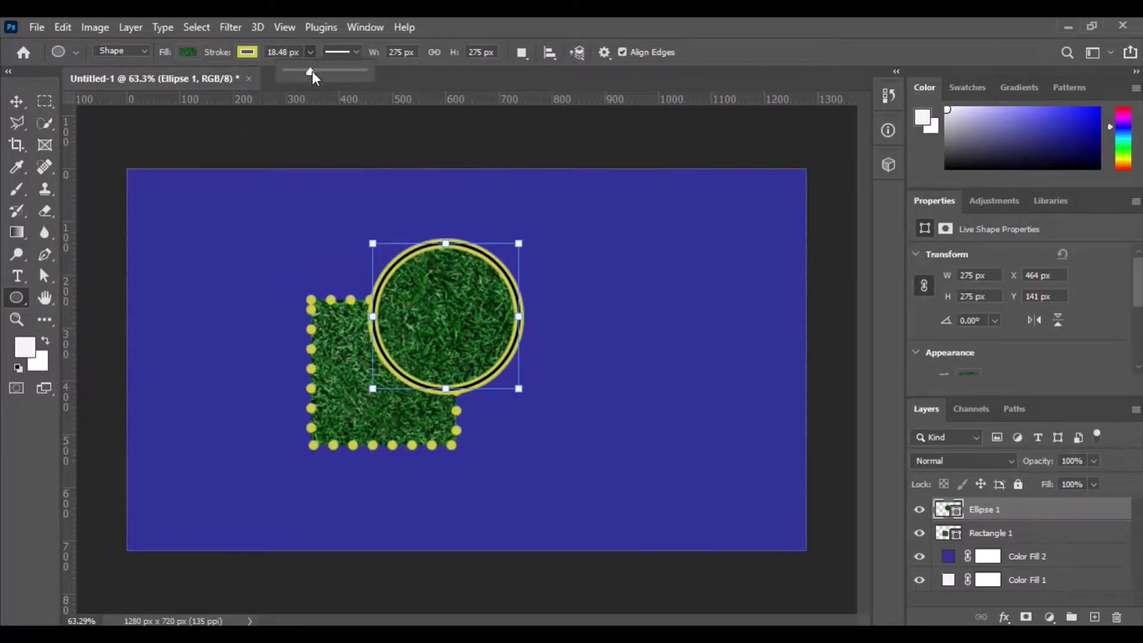
pyautogui.moveTo(312, 71); pyautogui.dragTo(303, 73)
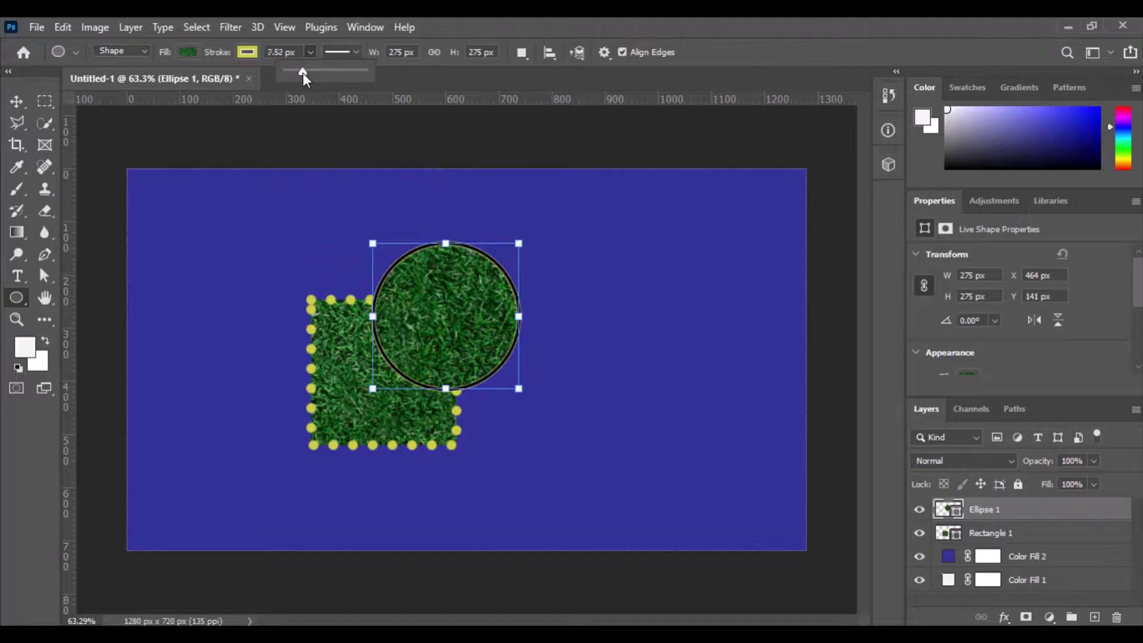
pyautogui.click(310, 52)
# Colour the circle's stroke red and replace its grass pattern fill with solid orange.
pyautogui.click(248, 52)
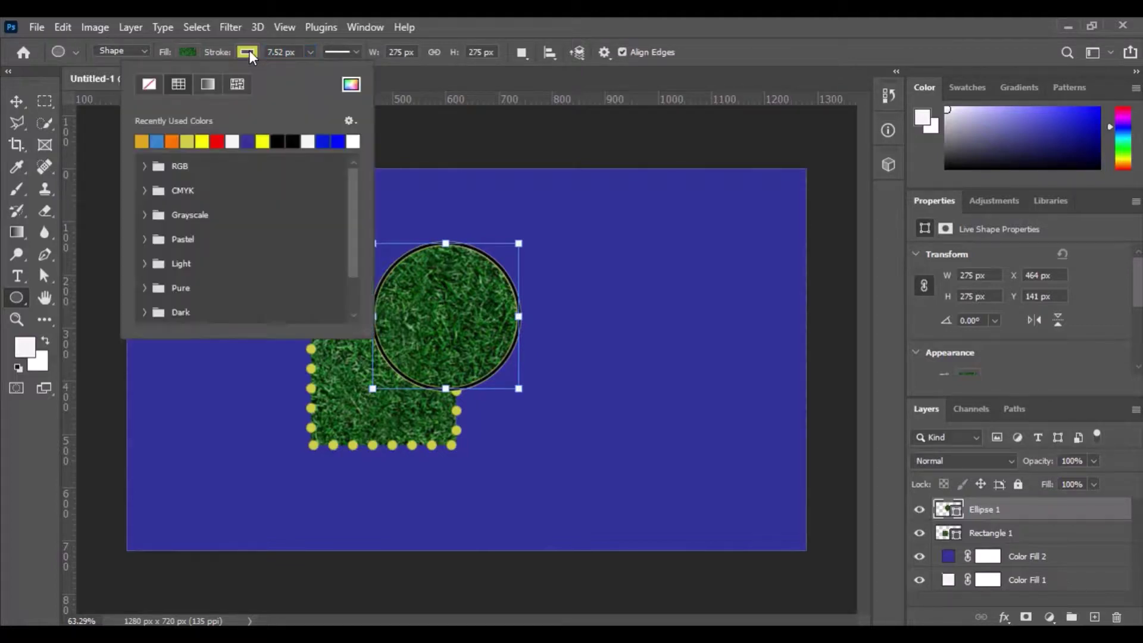
pyautogui.click(141, 141)
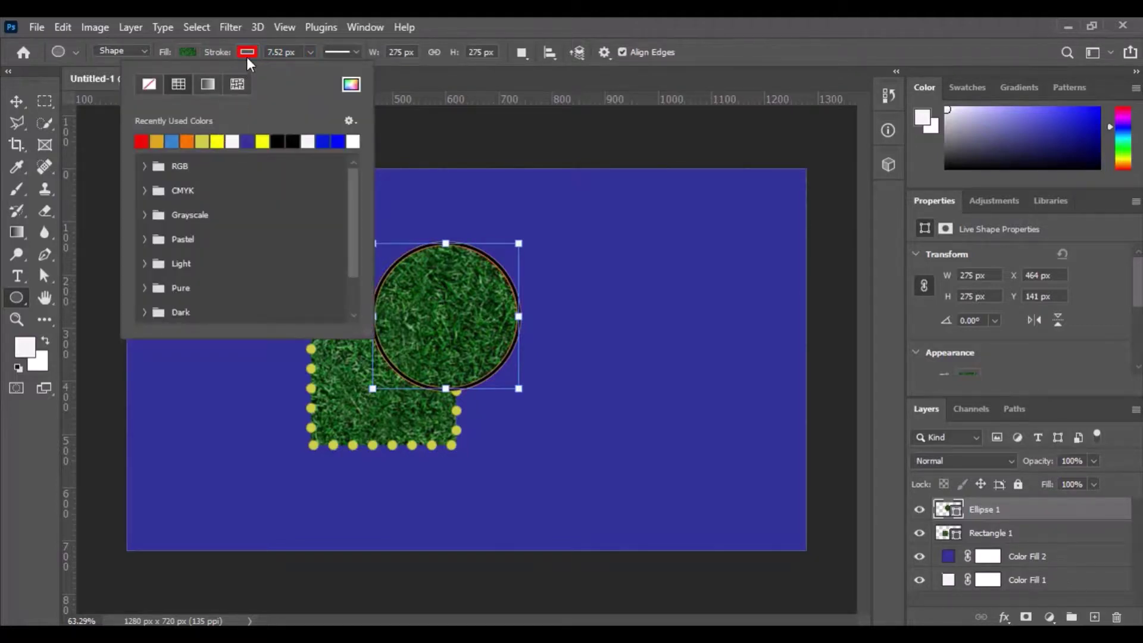
pyautogui.click(248, 54)
pyautogui.click(188, 53)
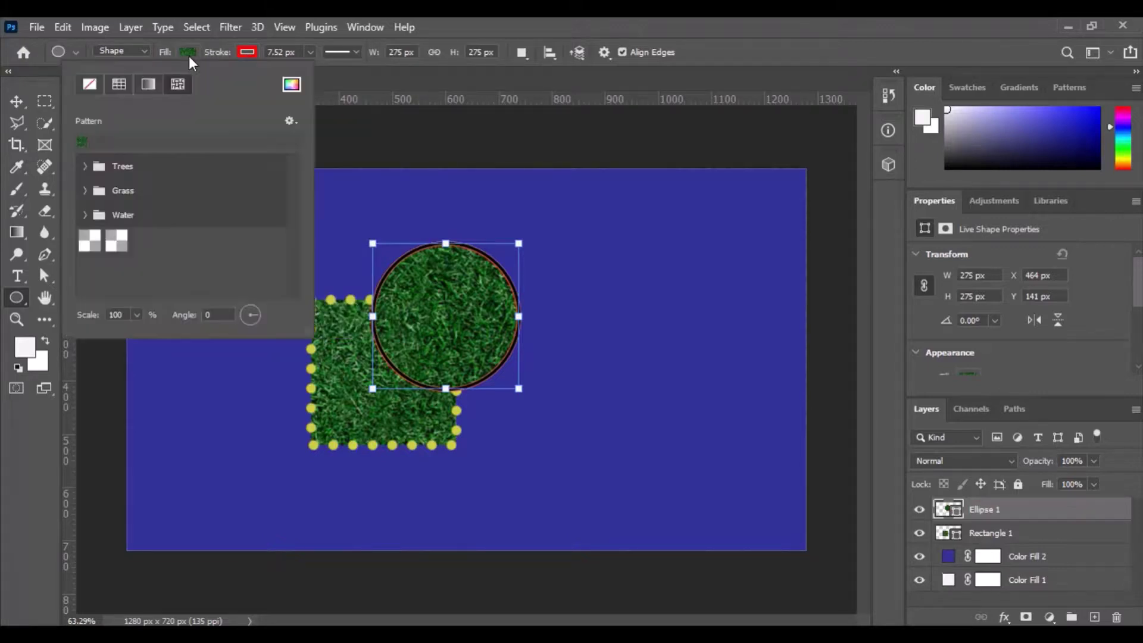
pyautogui.click(118, 83)
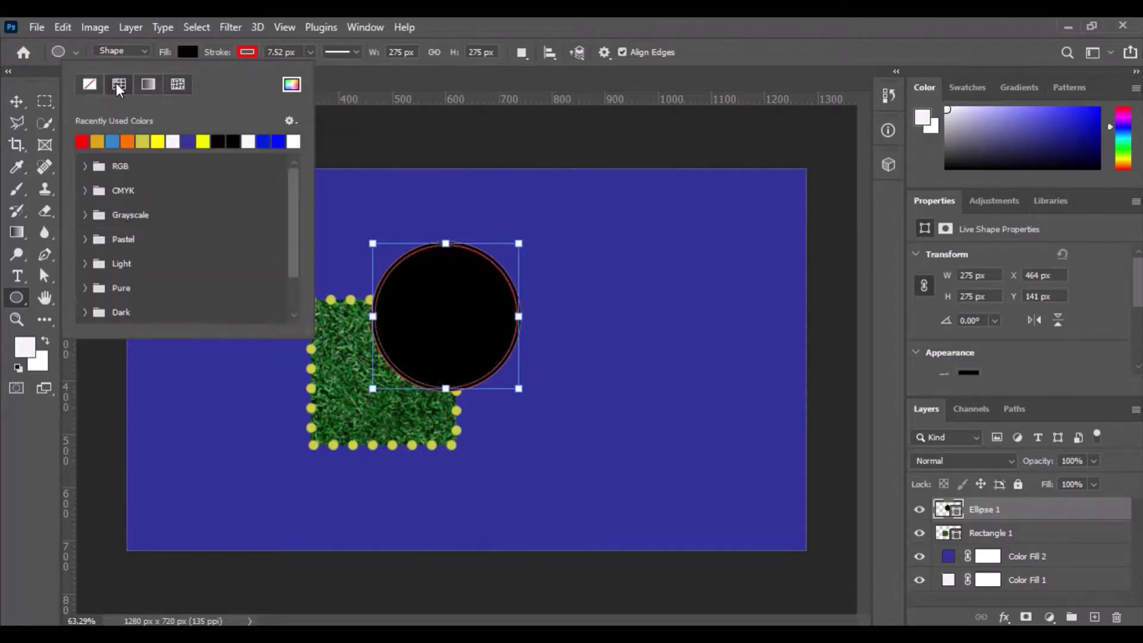
pyautogui.click(127, 141)
pyautogui.click(186, 52)
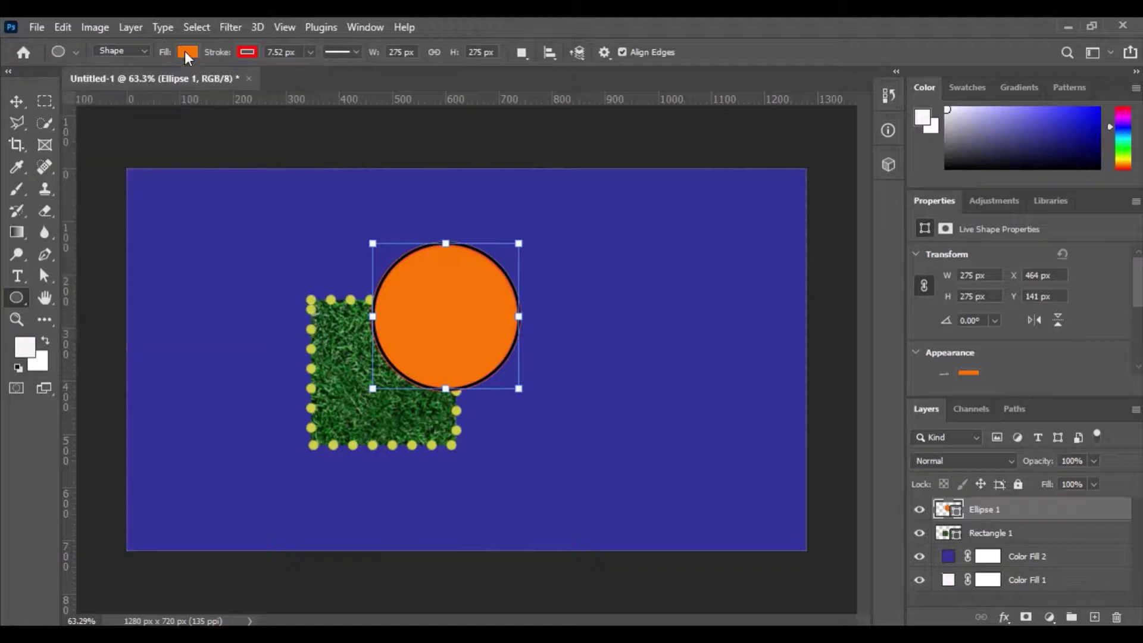
pyautogui.click(277, 309)
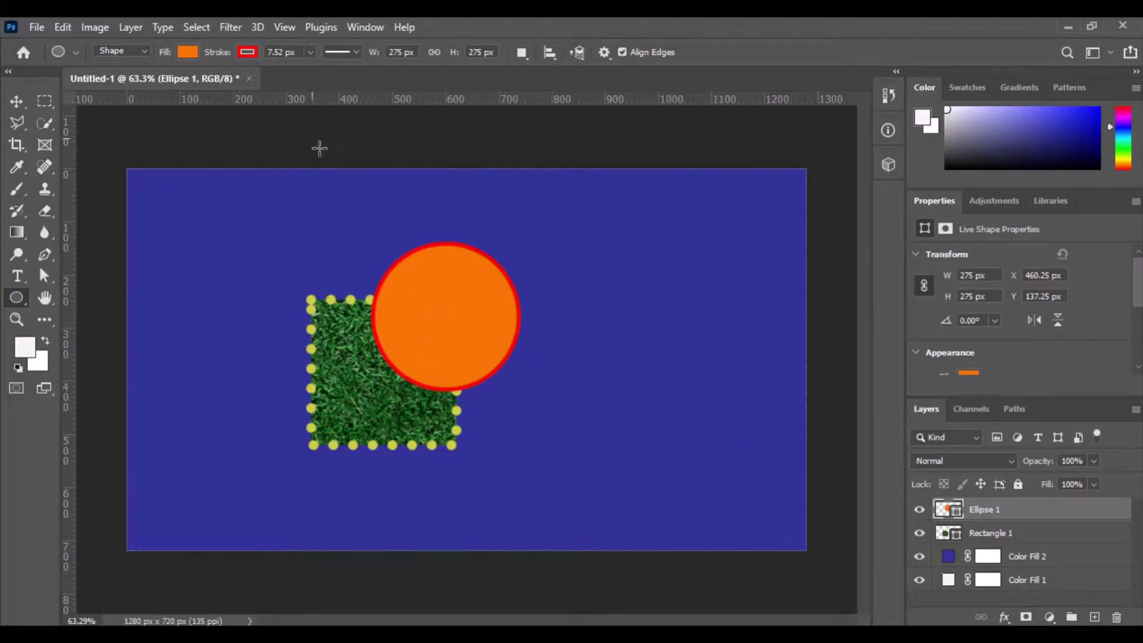
# Try the circle with no fill, leaving only its outline, and fill it with solid orange again.
pyautogui.click(186, 50)
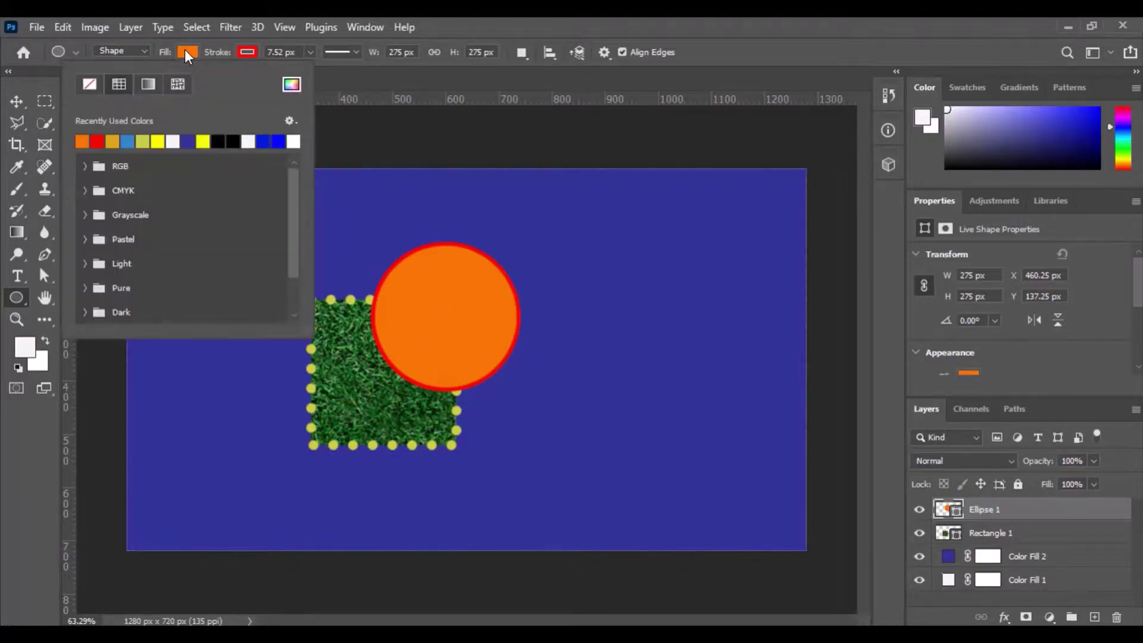
pyautogui.click(90, 85)
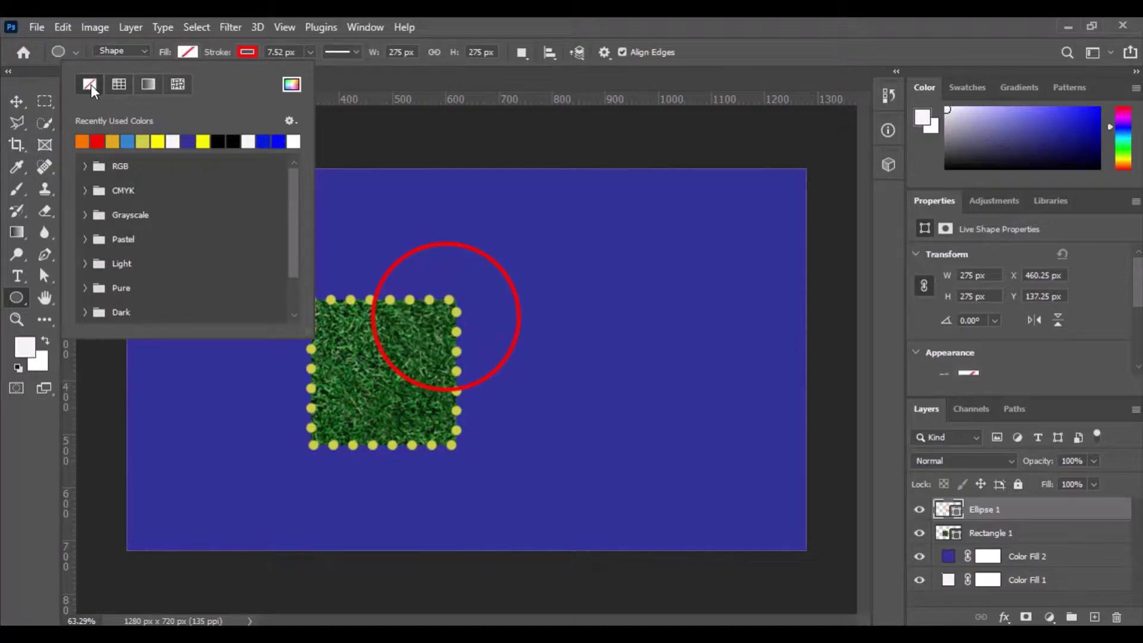
pyautogui.click(195, 49)
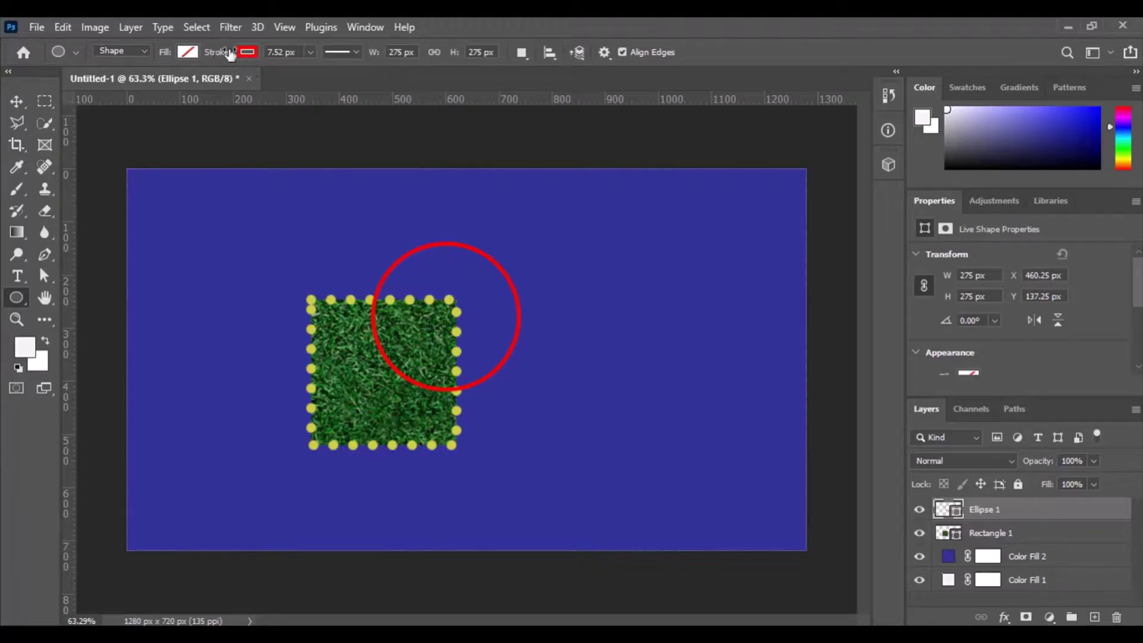
pyautogui.click(188, 53)
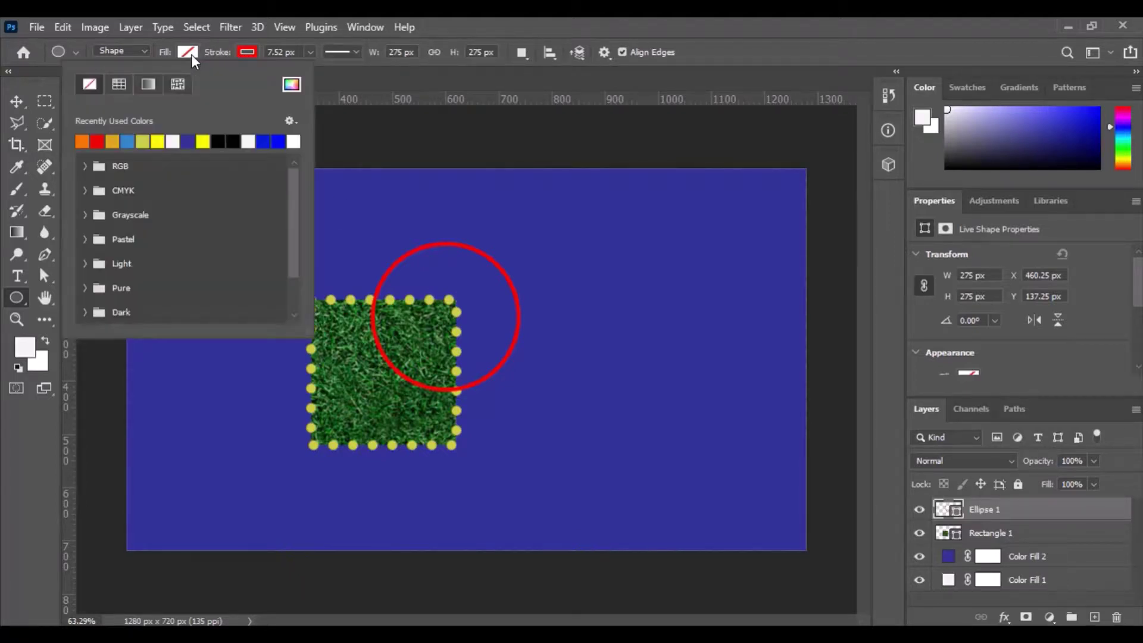
pyautogui.click(83, 140)
# Remove the stroke from the orange circle.
pyautogui.click(251, 51)
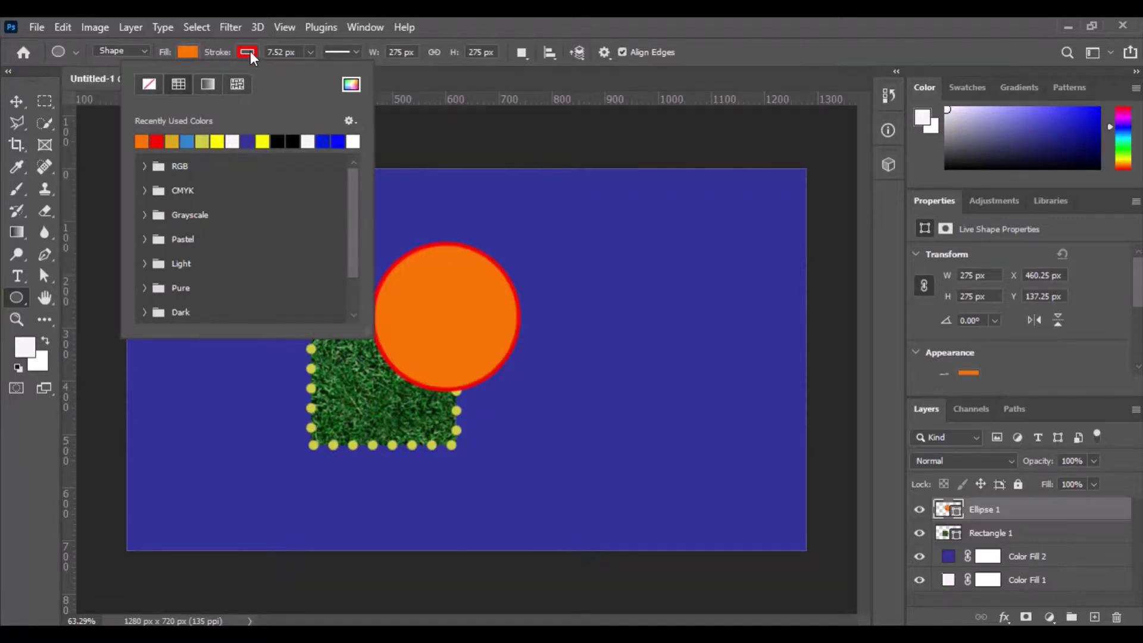
pyautogui.click(150, 85)
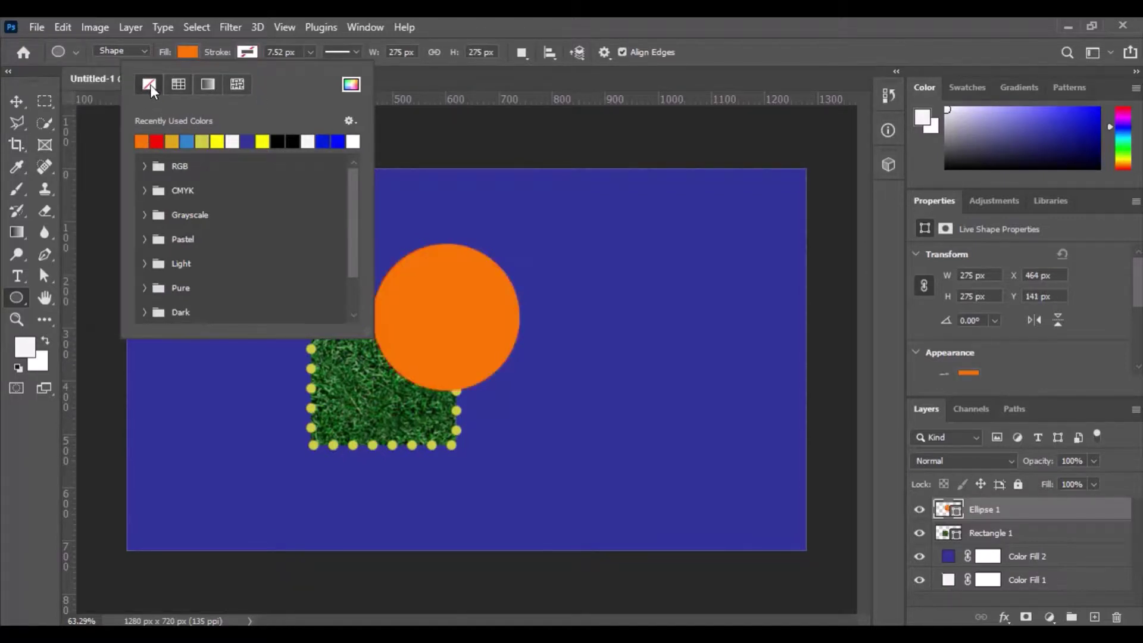
pyautogui.click(238, 52)
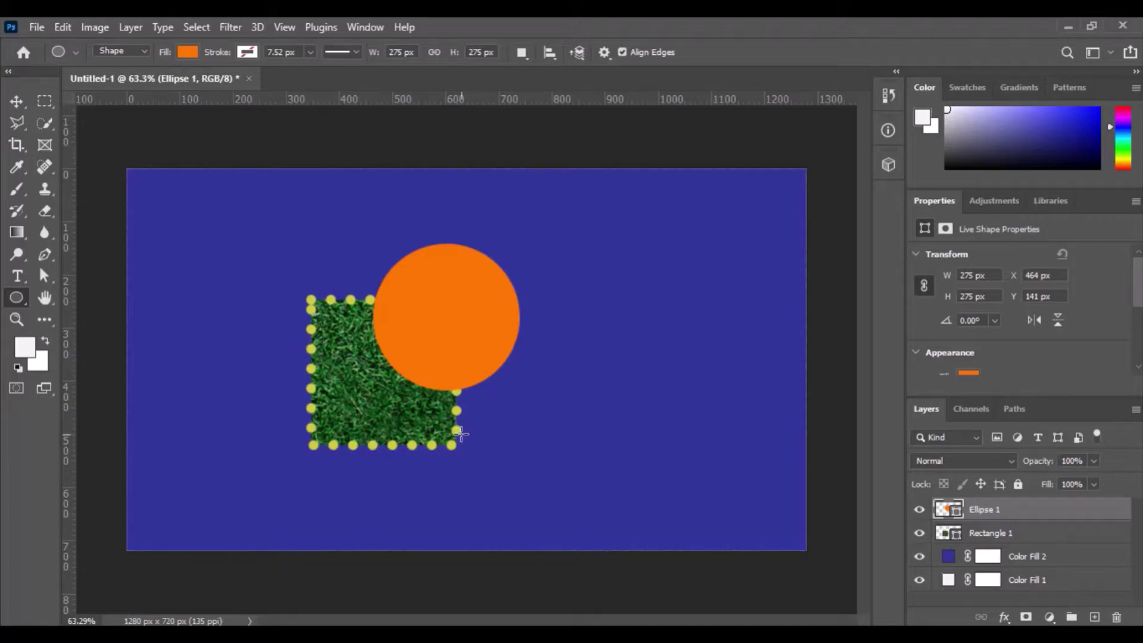
# Nudge the orange circle slightly upward and scale it proportionally to about 307 px in diameter.
pyautogui.press('v')
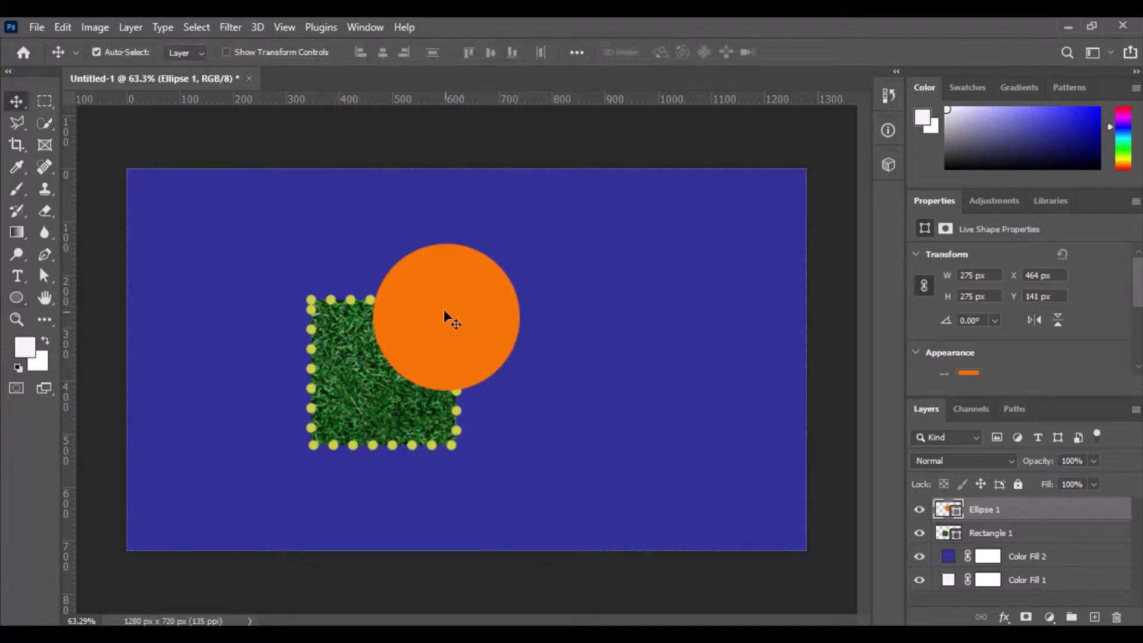
pyautogui.moveTo(444, 310)
pyautogui.mouseDown()
pyautogui.moveTo(462, 326)
pyautogui.moveTo(707, 274)
pyautogui.moveTo(533, 248)
pyautogui.moveTo(434, 340)
pyautogui.moveTo(558, 292)
pyautogui.moveTo(449, 306)
pyautogui.mouseUp()
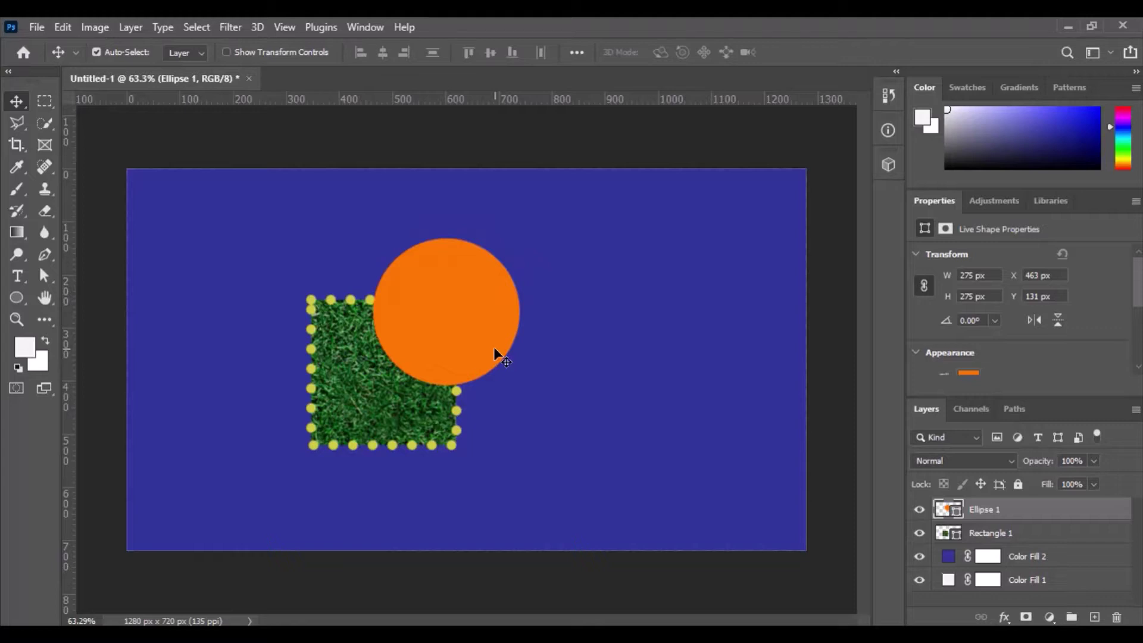
pyautogui.hotkey('ctrl', 't')
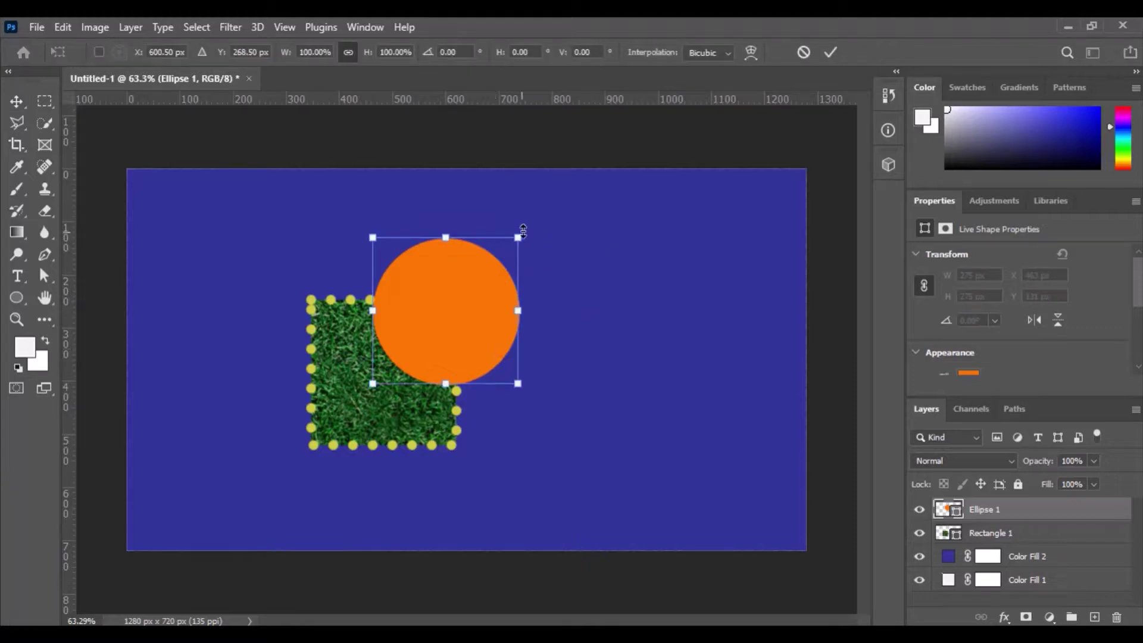
pyautogui.moveTo(518, 237); pyautogui.dragTo(535, 221)
pyautogui.moveTo(429, 314)
pyautogui.mouseDown()
pyautogui.moveTo(469, 356)
pyautogui.moveTo(449, 283)
pyautogui.moveTo(454, 348)
pyautogui.moveTo(436, 299)
pyautogui.moveTo(433, 308)
pyautogui.mouseUp()
pyautogui.press('Return')
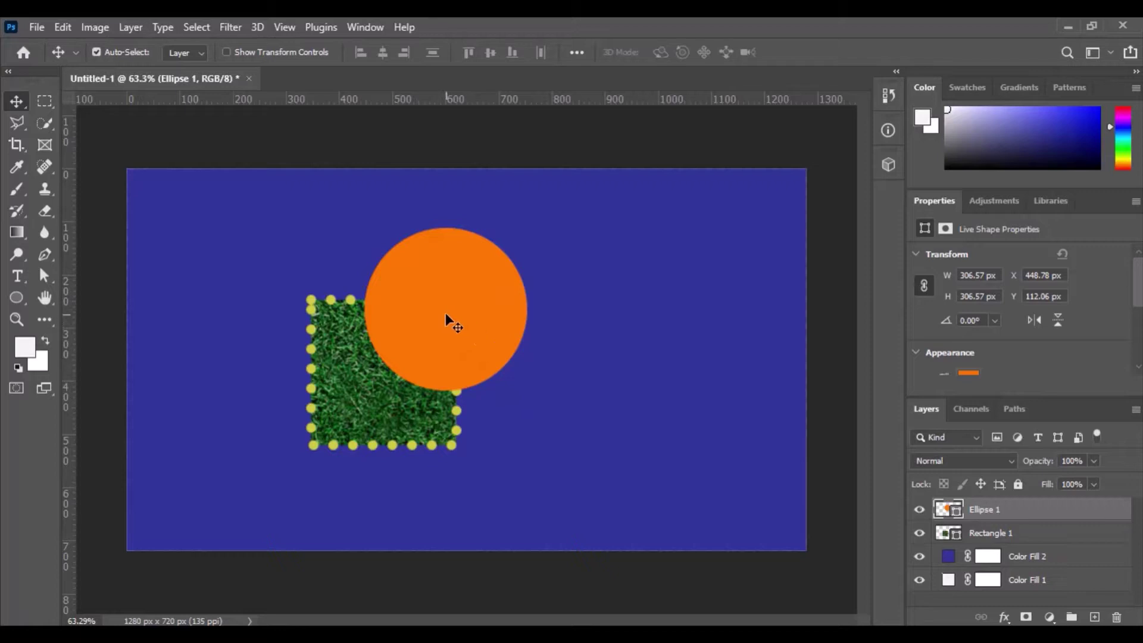
# Scale the grass-filled square proportionally to about 309 px, extending it from its lower-left corner.
pyautogui.click(1023, 535)
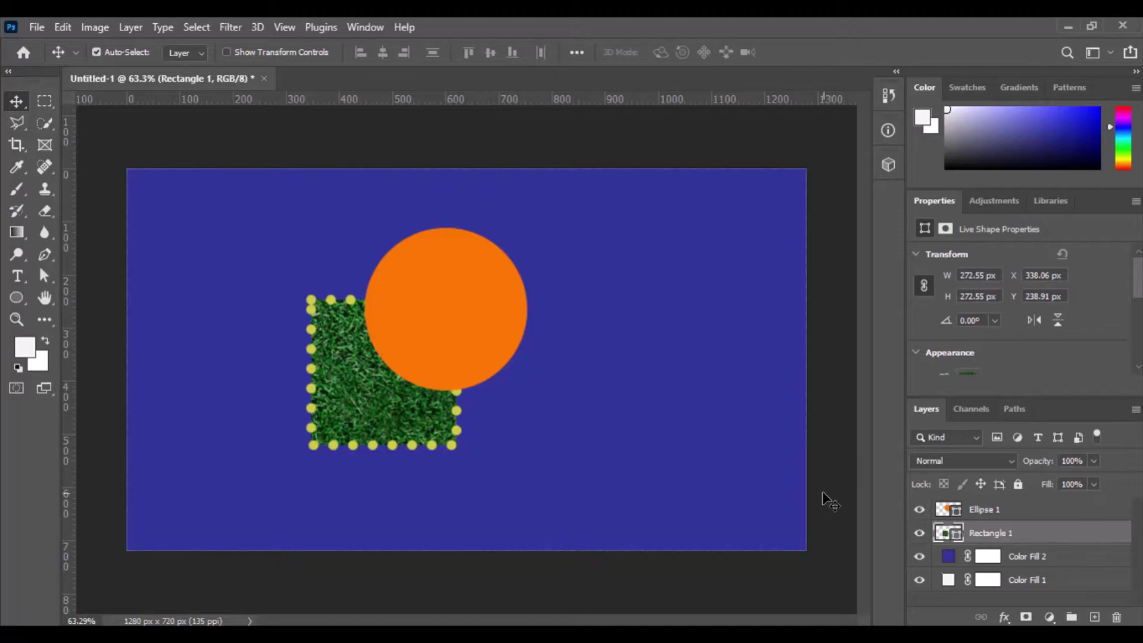
pyautogui.hotkey('ctrl', 't')
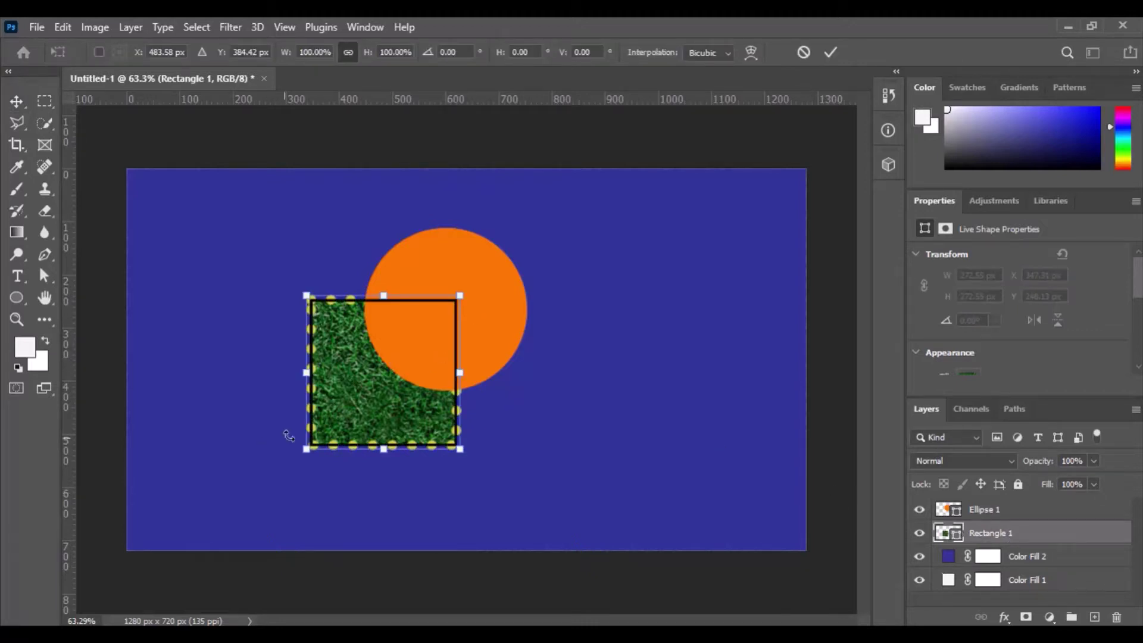
pyautogui.moveTo(307, 449); pyautogui.dragTo(285, 470)
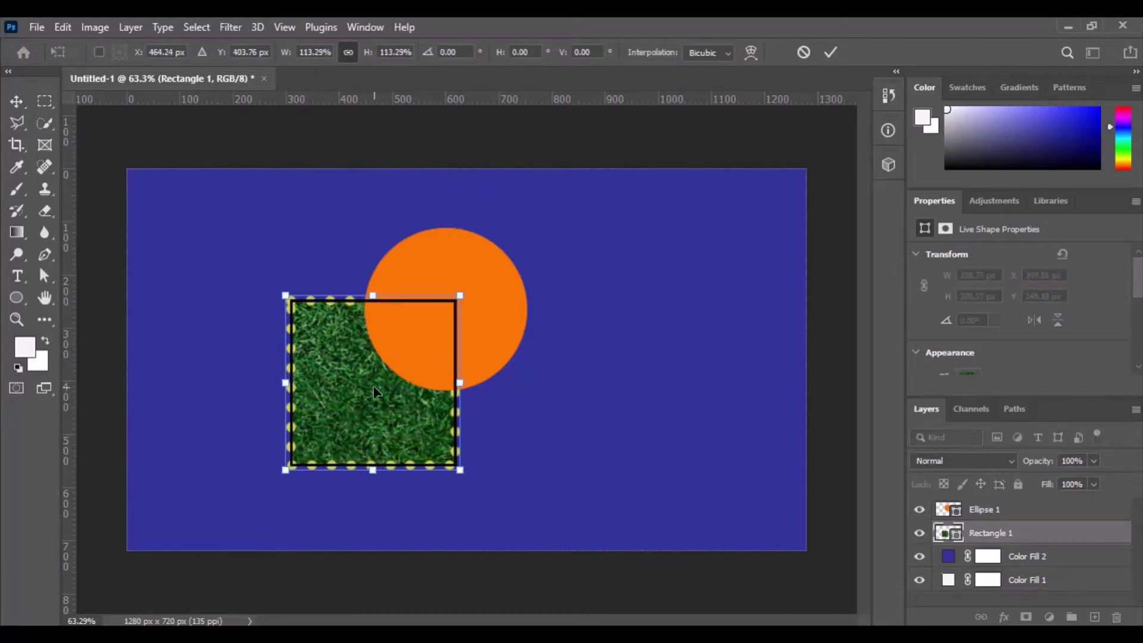
pyautogui.press('Return')
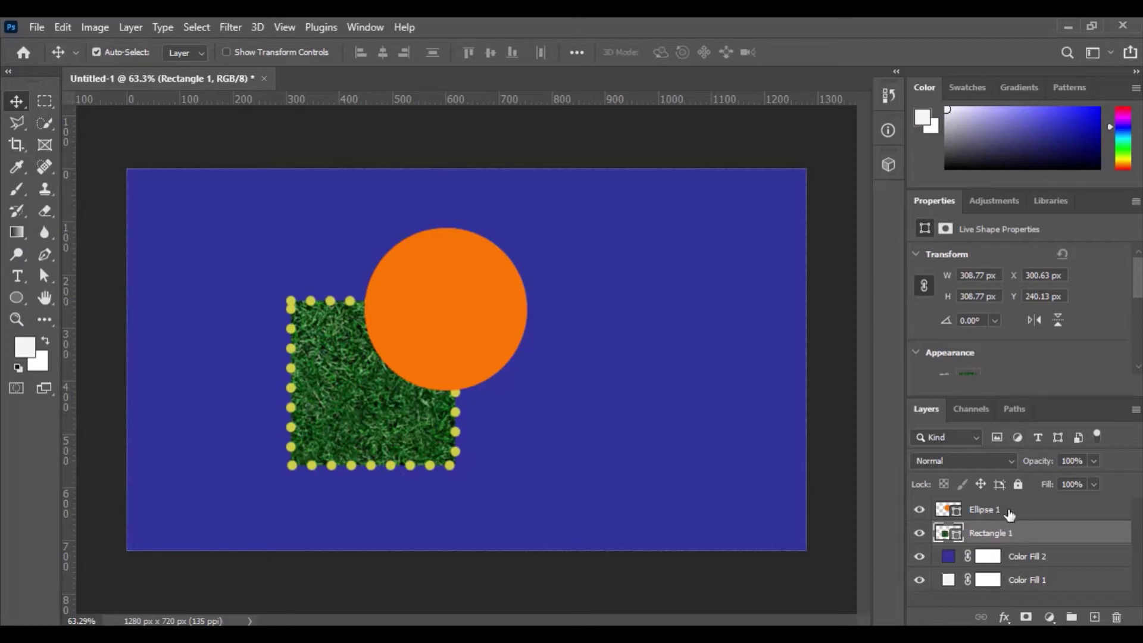
# Place the Ellipse 1 layer below Rectangle 1 and reduce the Rectangle 1 layer's opacity to 62%.
pyautogui.moveTo(1009, 514); pyautogui.dragTo(1009, 537)
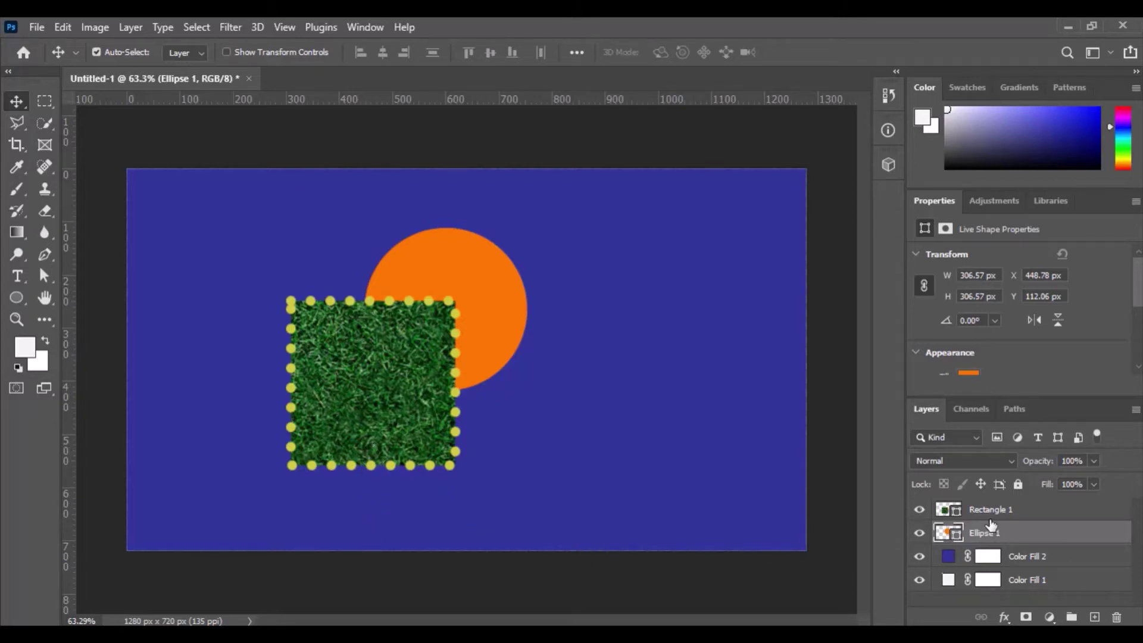
pyautogui.click(1028, 509)
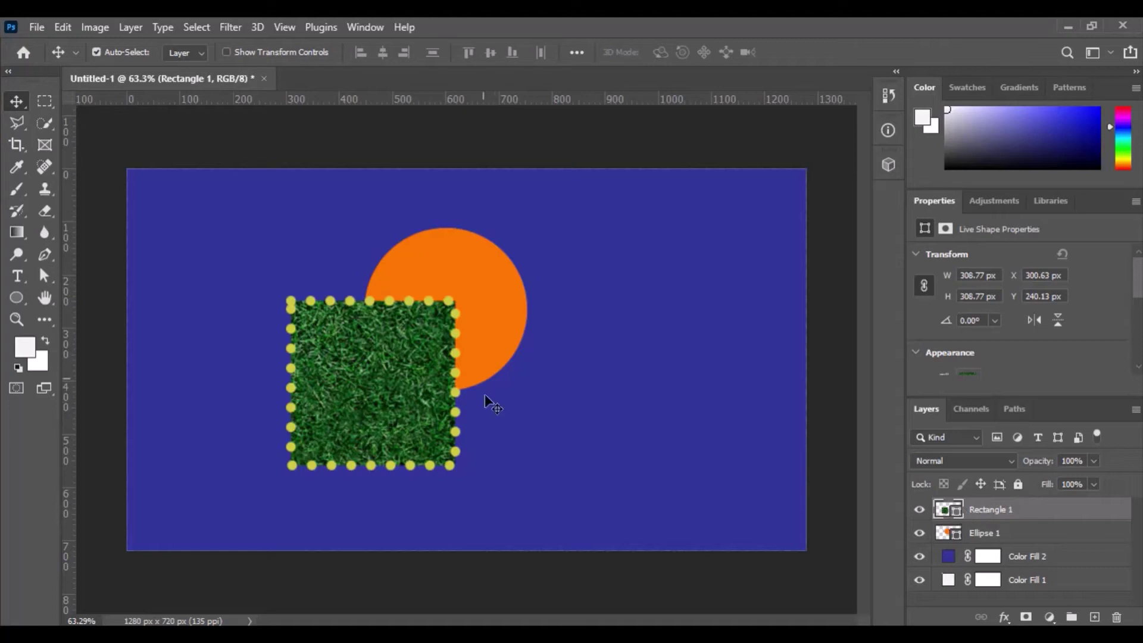
pyautogui.click(1094, 460)
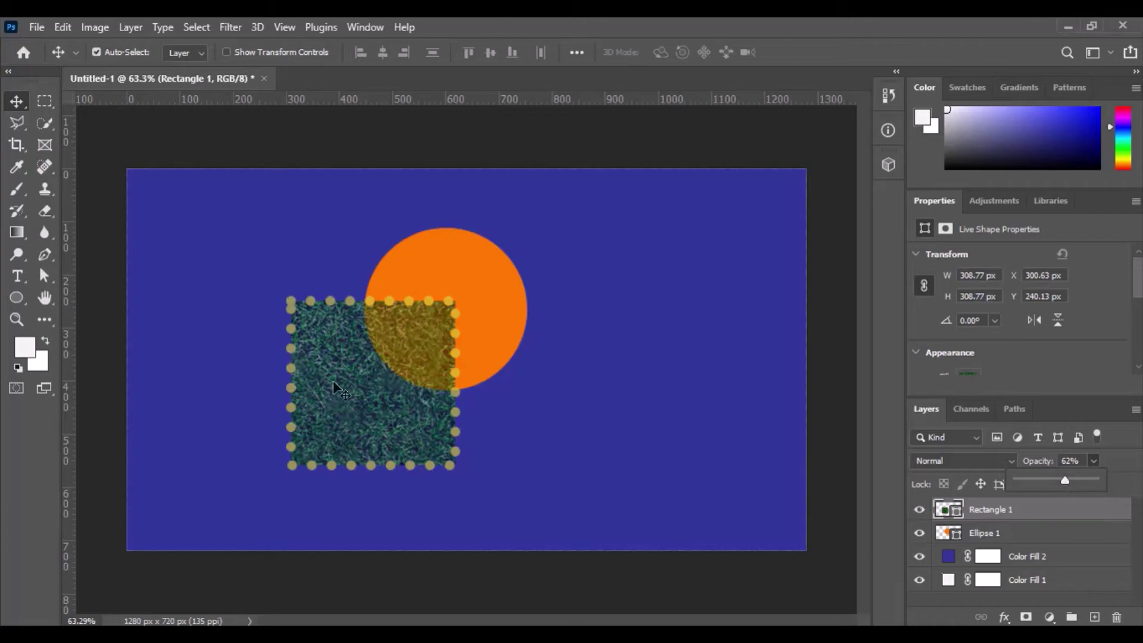
pyautogui.click(1095, 459)
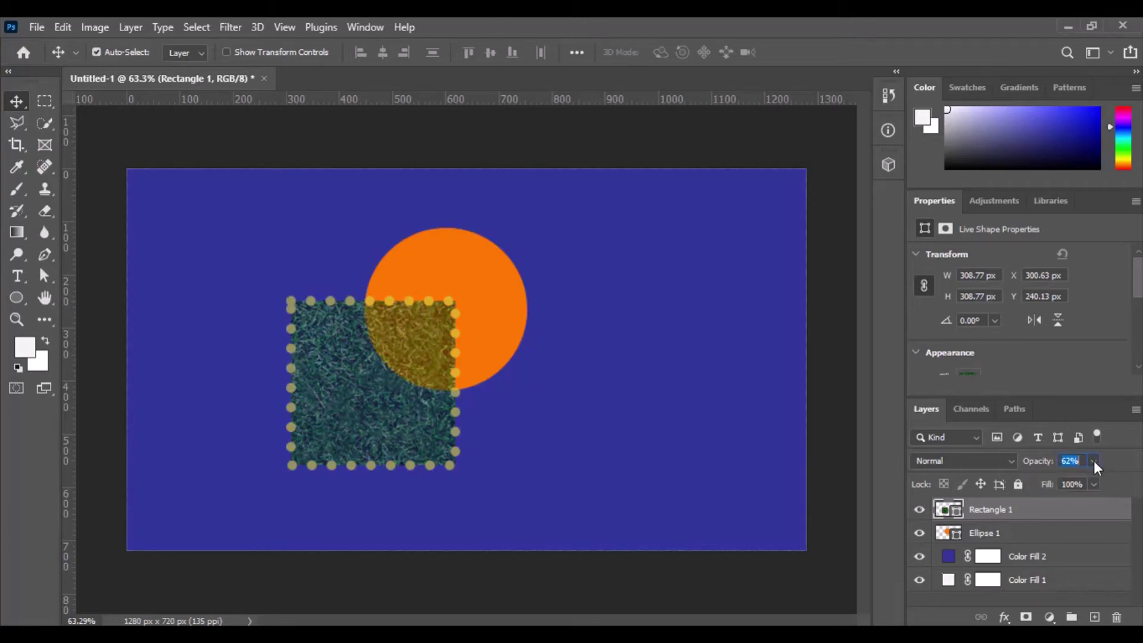